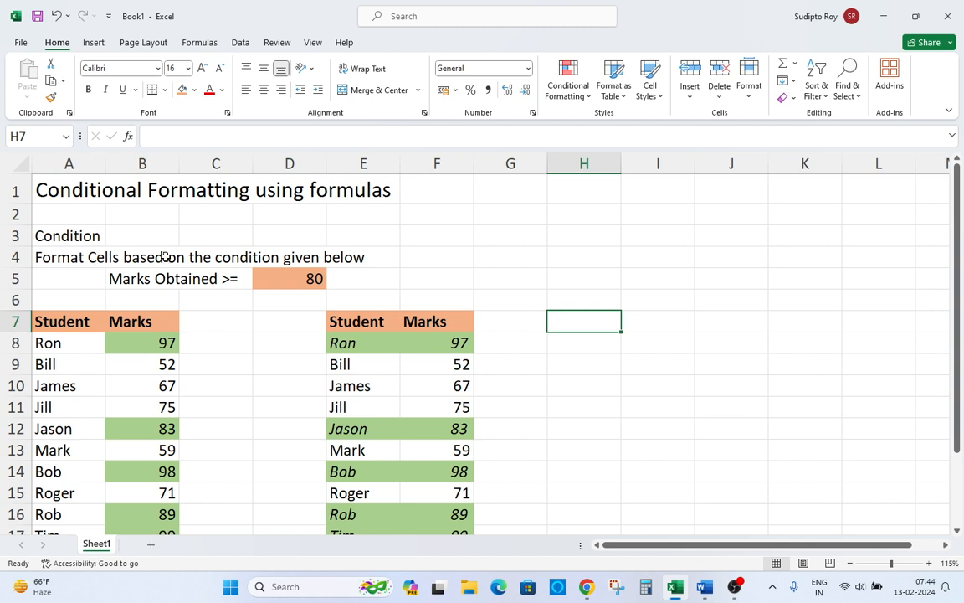
Examine the marks condition in row 5 and how it highlights the Marks column of the table in A7:B18
scroll(175, 259, down, 1)
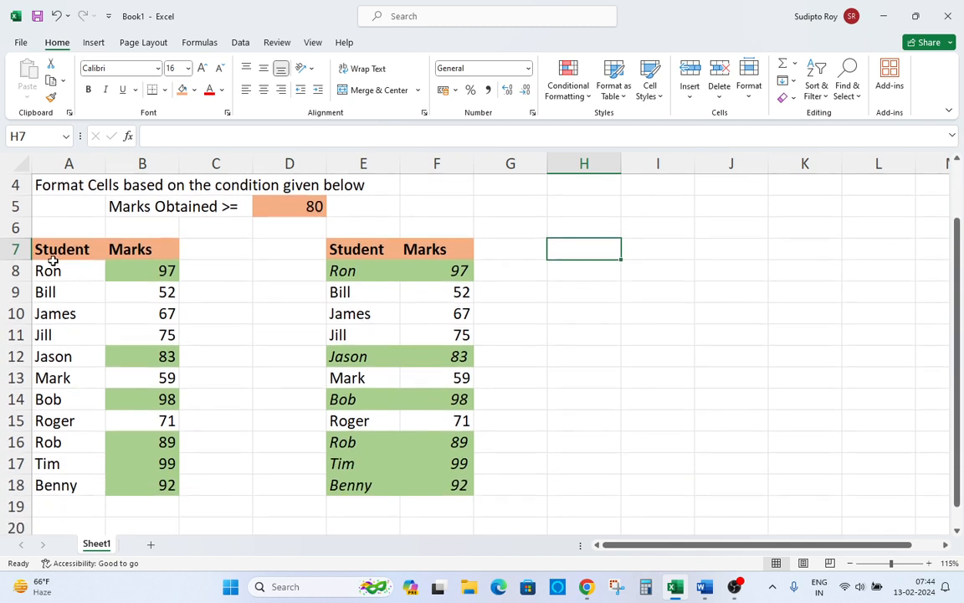
drag(66, 249, 163, 485)
drag(335, 250, 439, 483)
click(584, 378)
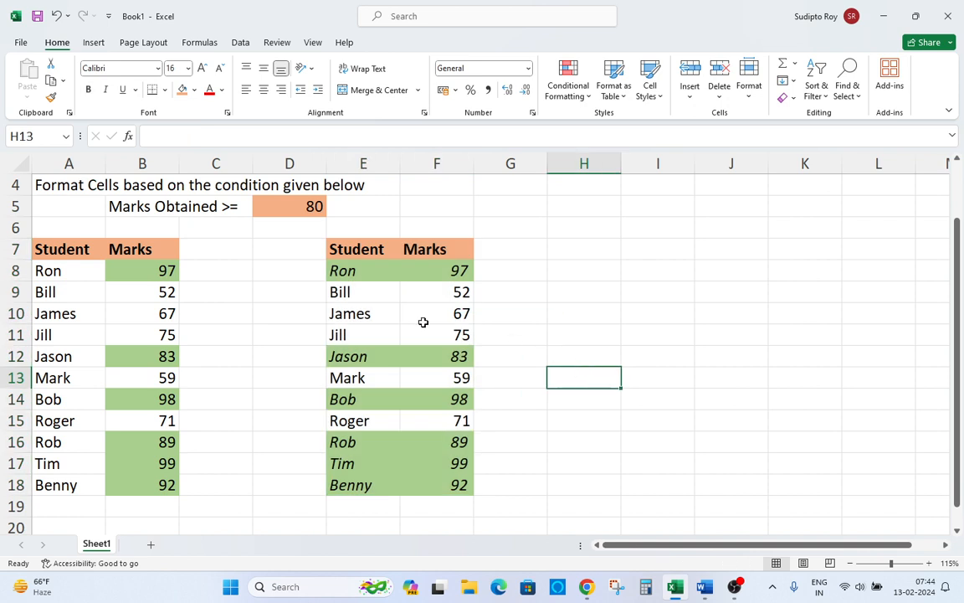
click(139, 209)
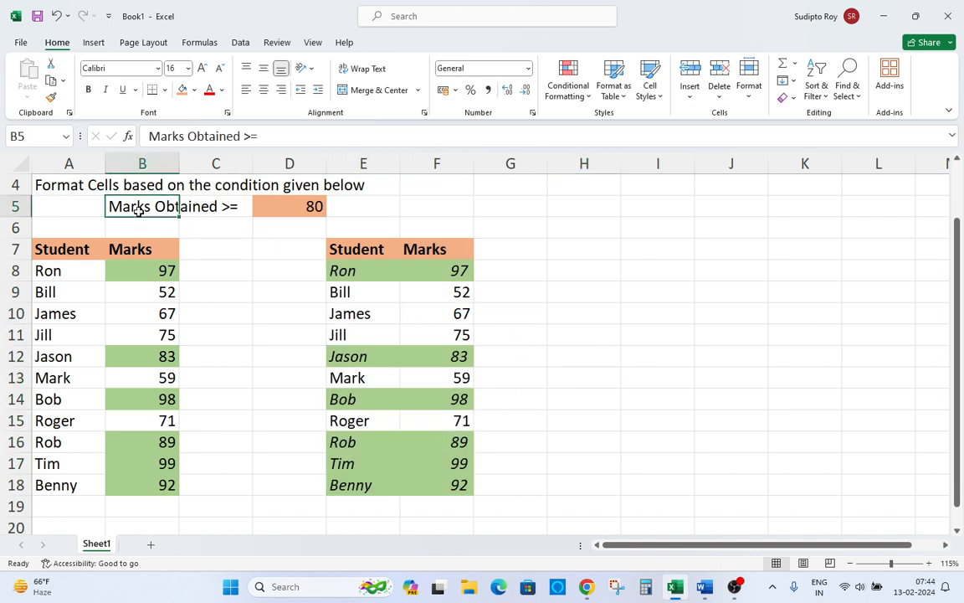
drag(65, 249, 63, 485)
drag(136, 249, 144, 488)
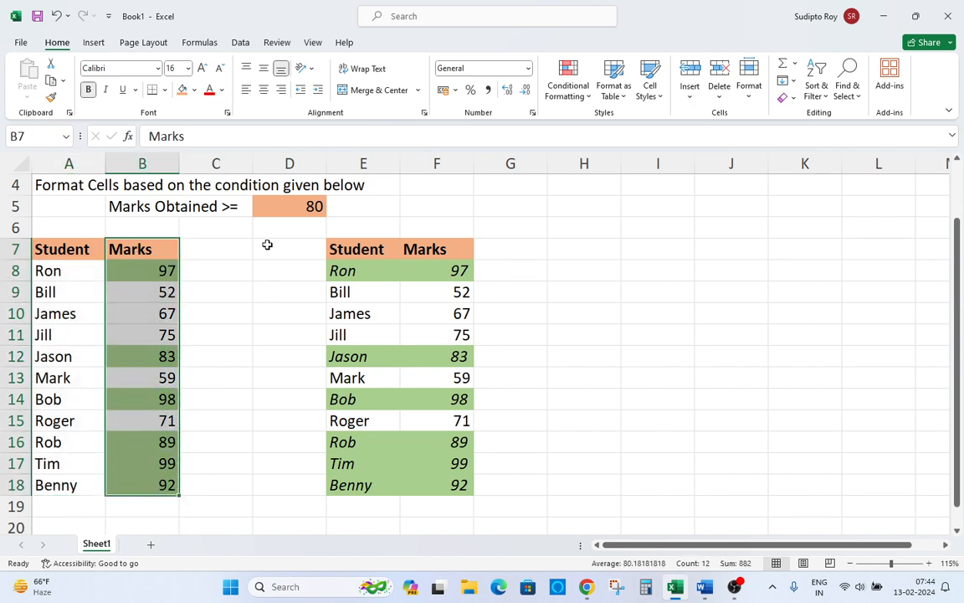
scroll(125, 247, up, 1)
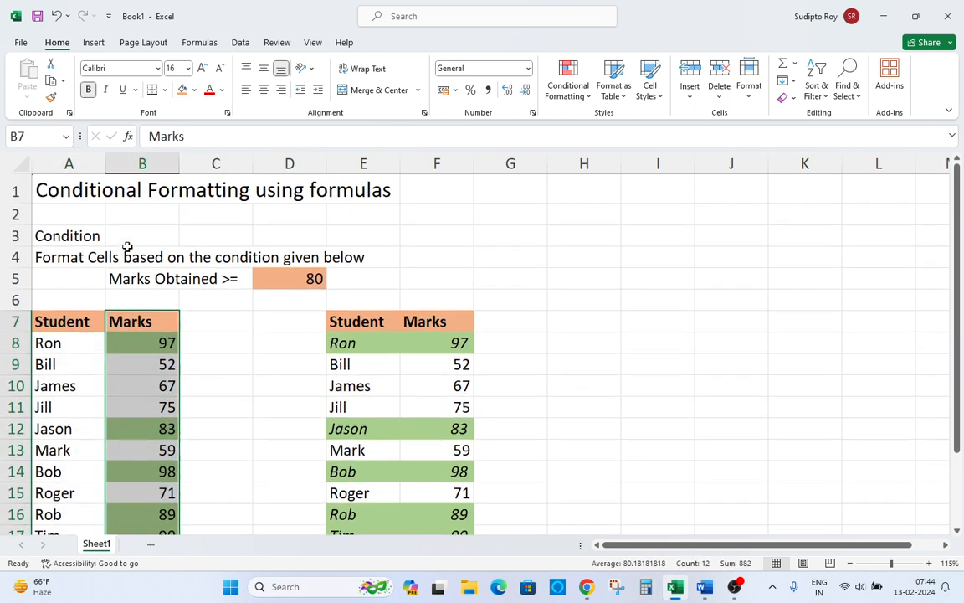
click(139, 280)
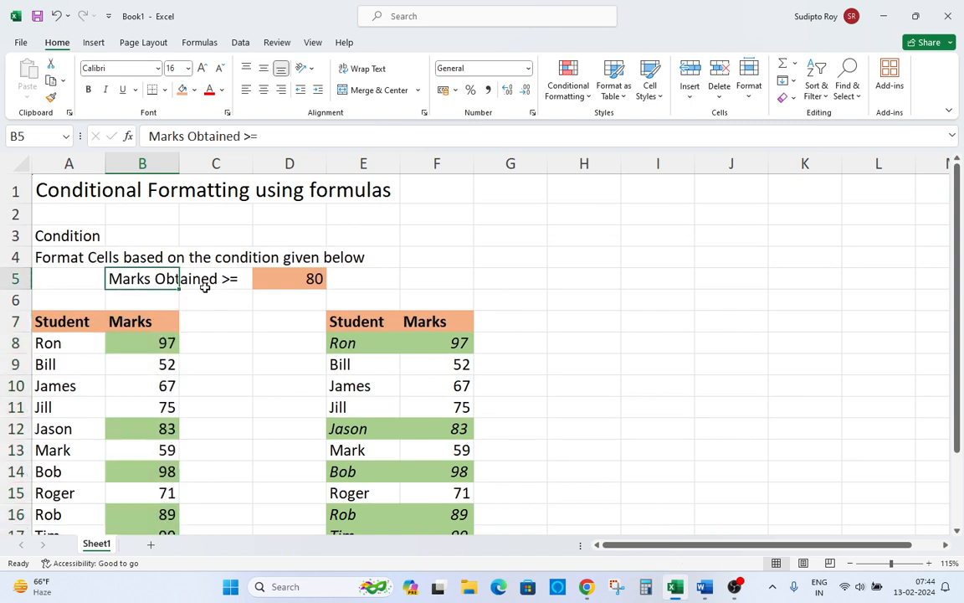
click(301, 282)
click(148, 341)
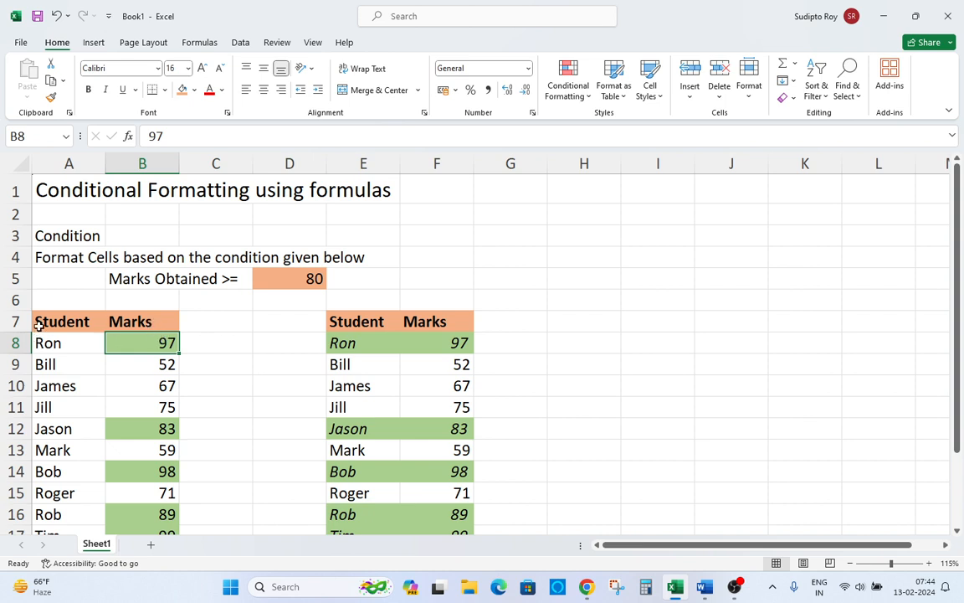
drag(37, 322, 156, 528)
scroll(216, 456, down, 1)
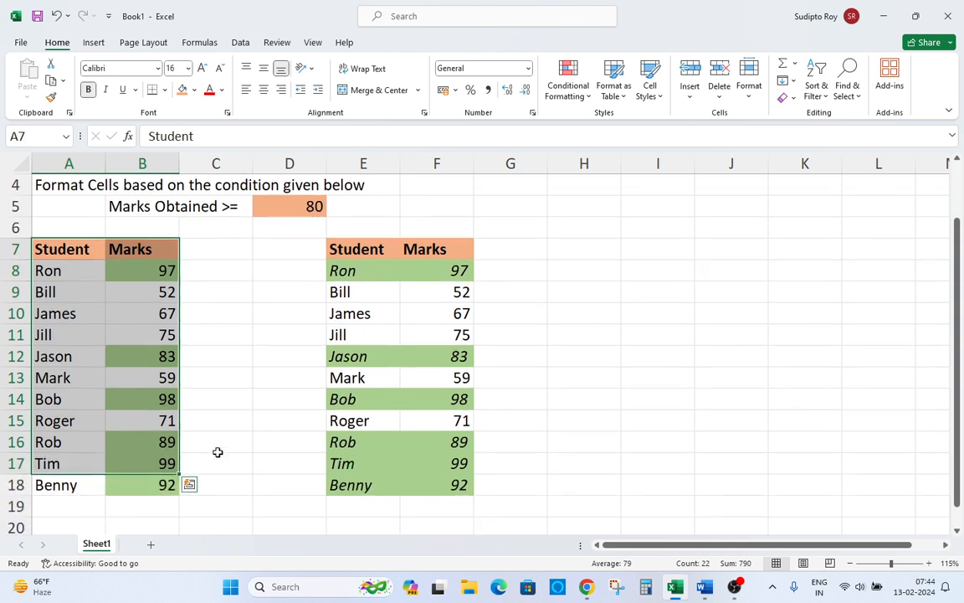
click(144, 417)
click(141, 269)
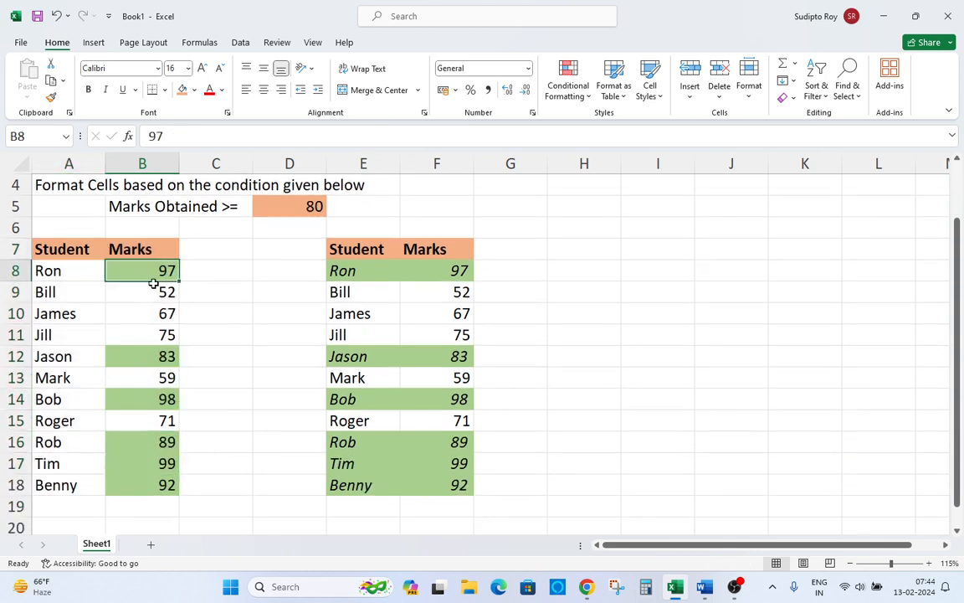
drag(153, 284, 149, 480)
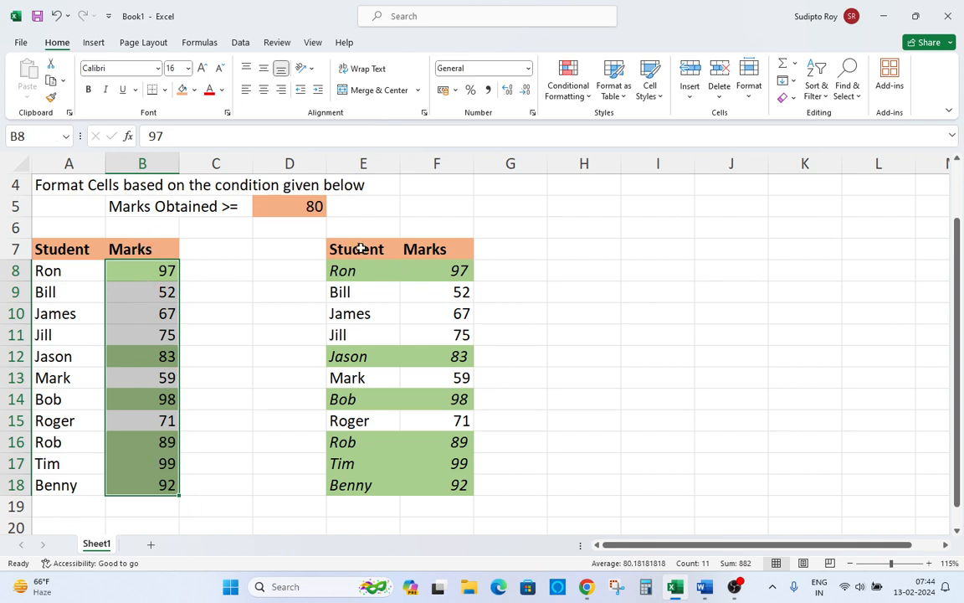
Examine how the table in E7:F18 formats both student and marks cells, and compare it with the table in A7:B18
drag(343, 251, 457, 479)
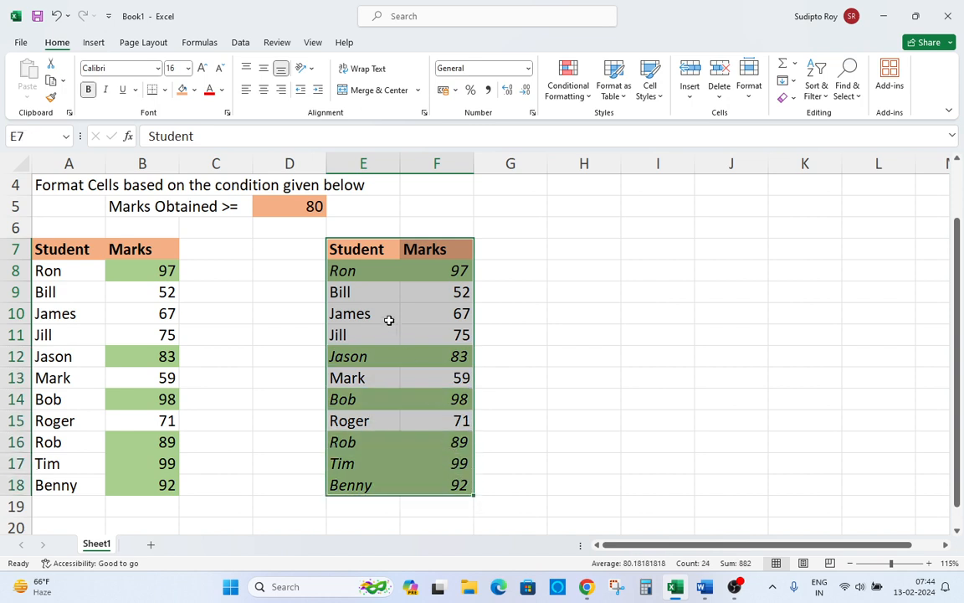
click(352, 272)
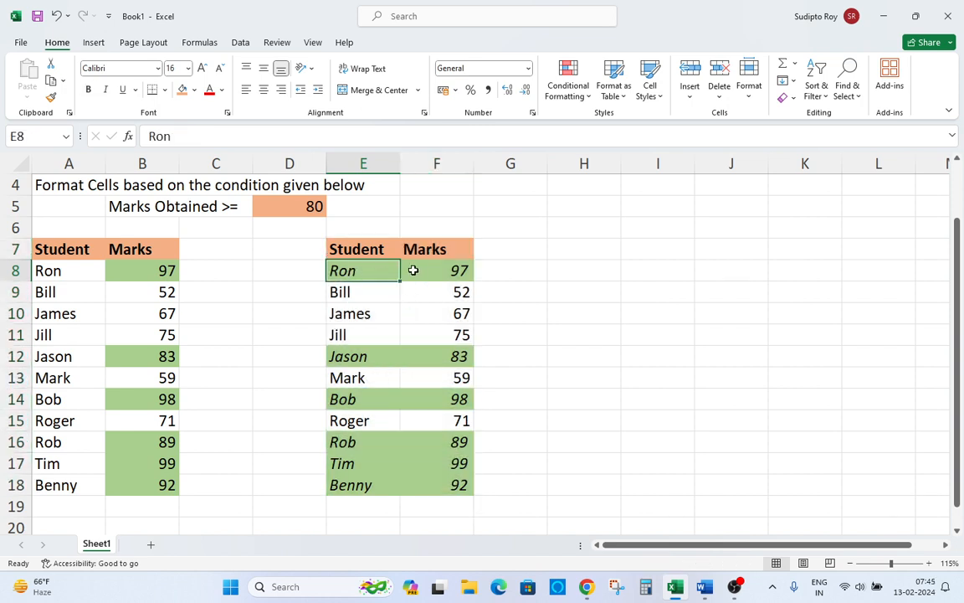
click(461, 270)
drag(383, 267, 427, 268)
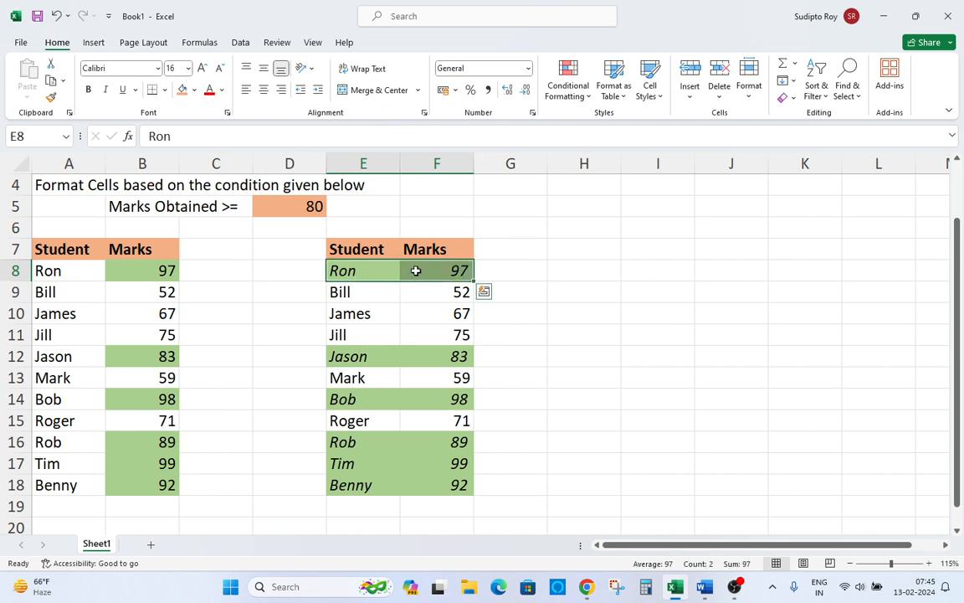
click(394, 313)
click(365, 270)
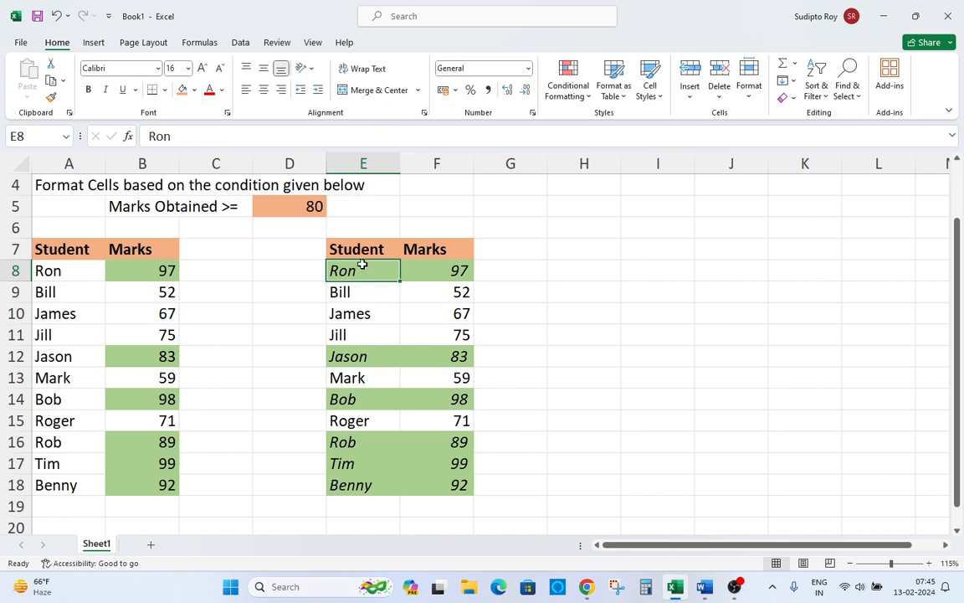
click(141, 268)
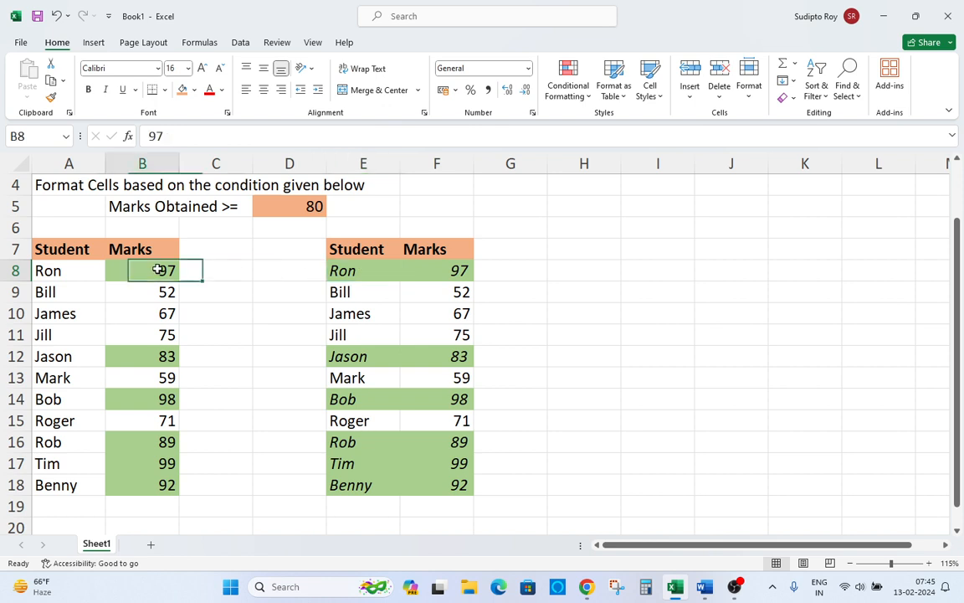
drag(58, 250, 172, 484)
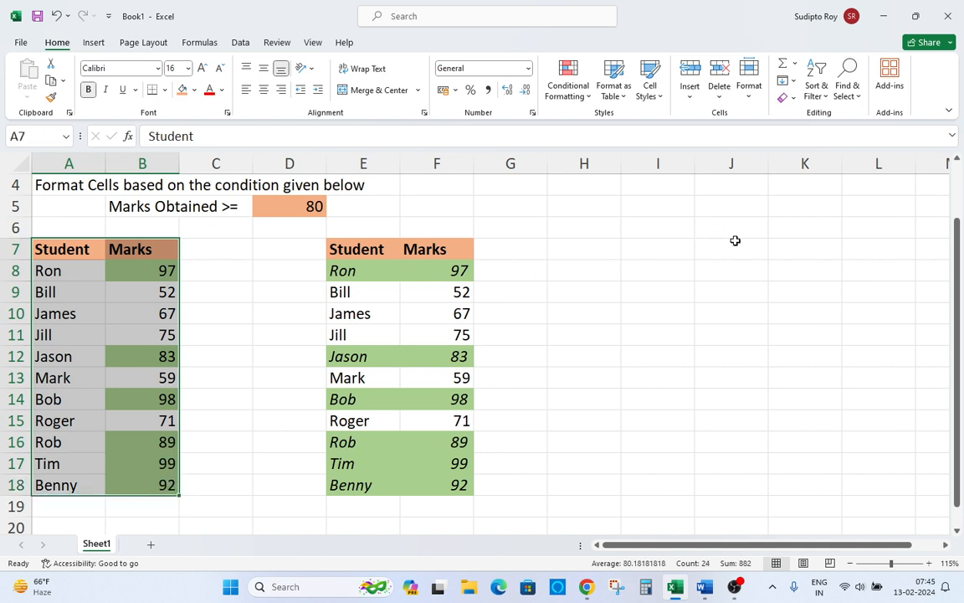
click(685, 241)
click(742, 226)
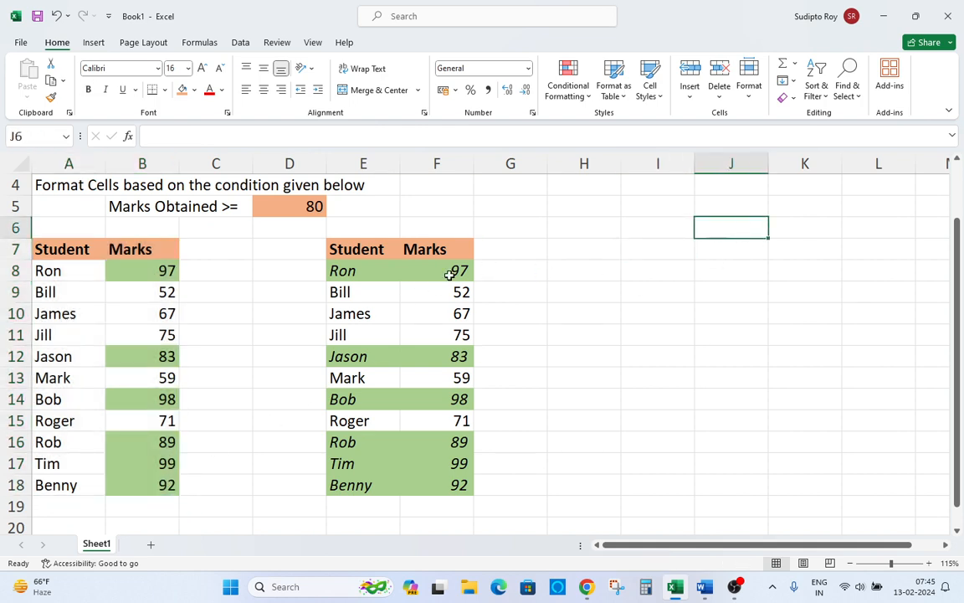
Try to copy the table in A7:B18 with its formatting to H7, and undo the paste
drag(48, 249, 161, 482)
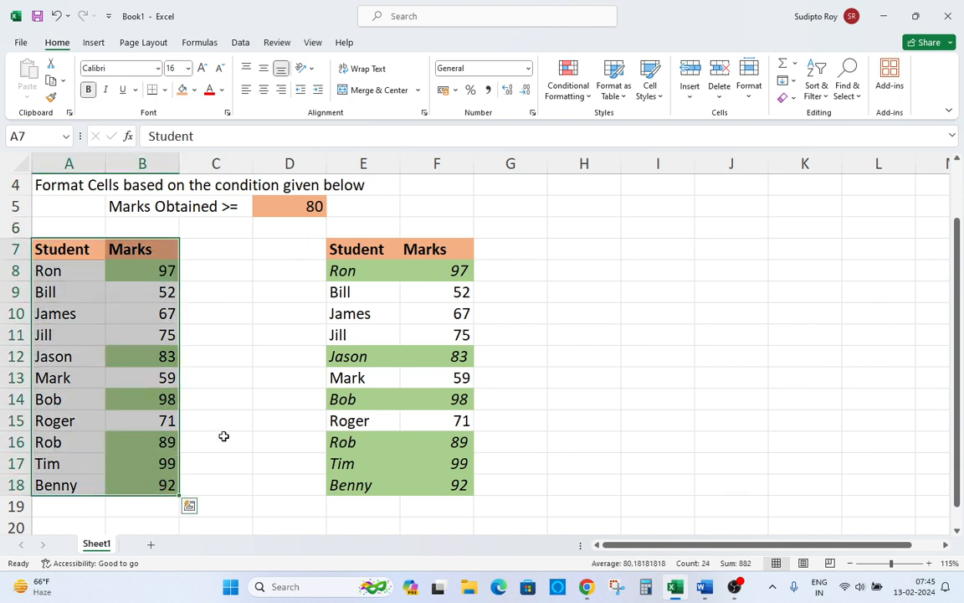
key(ctrl+c)
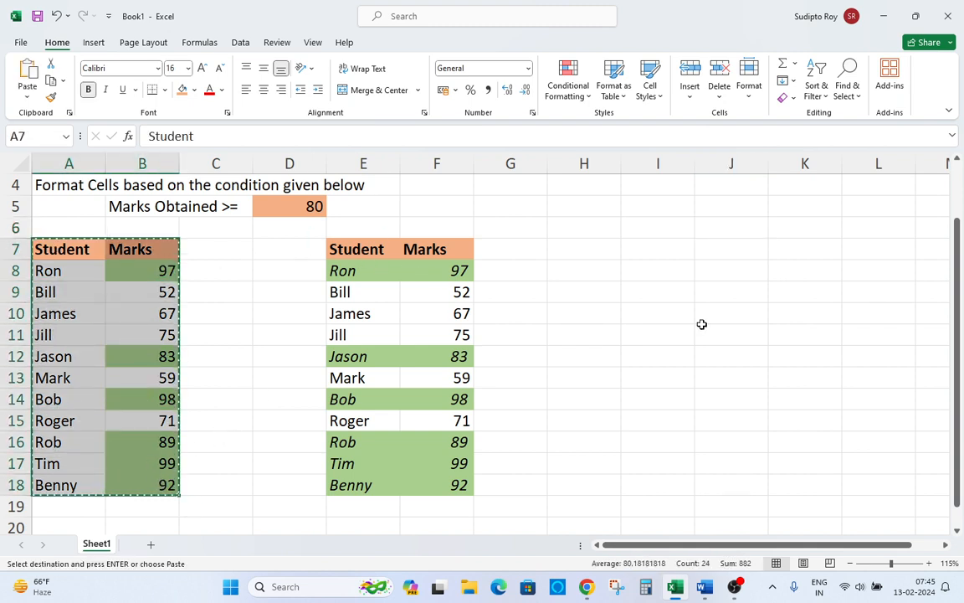
click(614, 244)
key(ctrl+v)
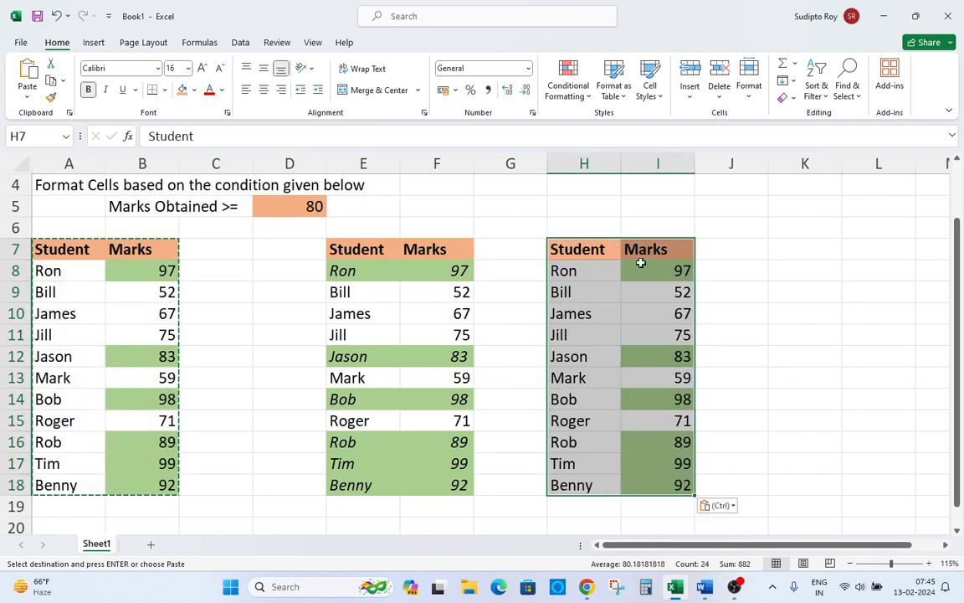
click(708, 308)
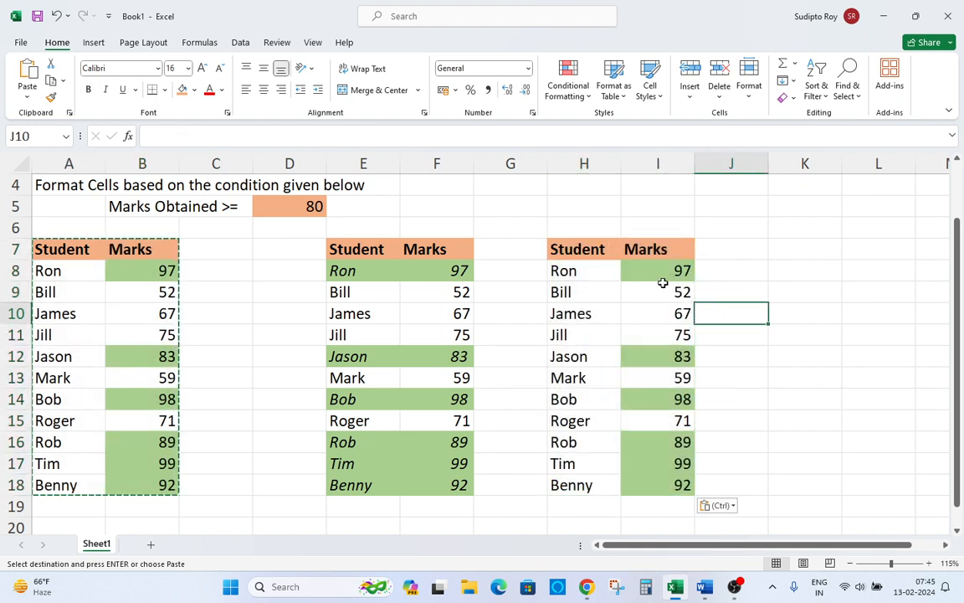
click(598, 251)
key(ctrl+z)
click(598, 253)
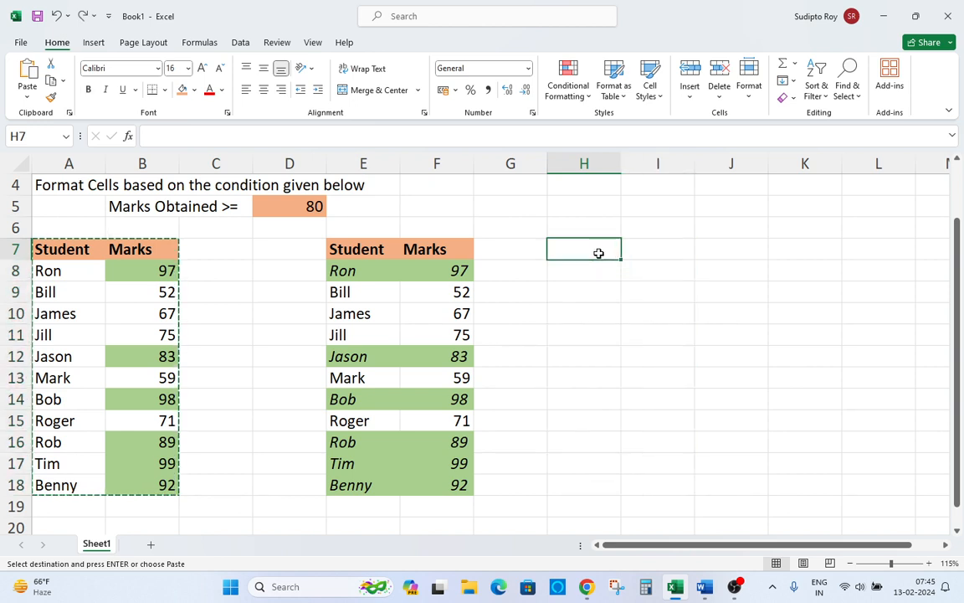
key(Escape)
Copy the table in A7:B18 and paste only its values starting at H7
drag(84, 248, 172, 486)
key(ctrl+c)
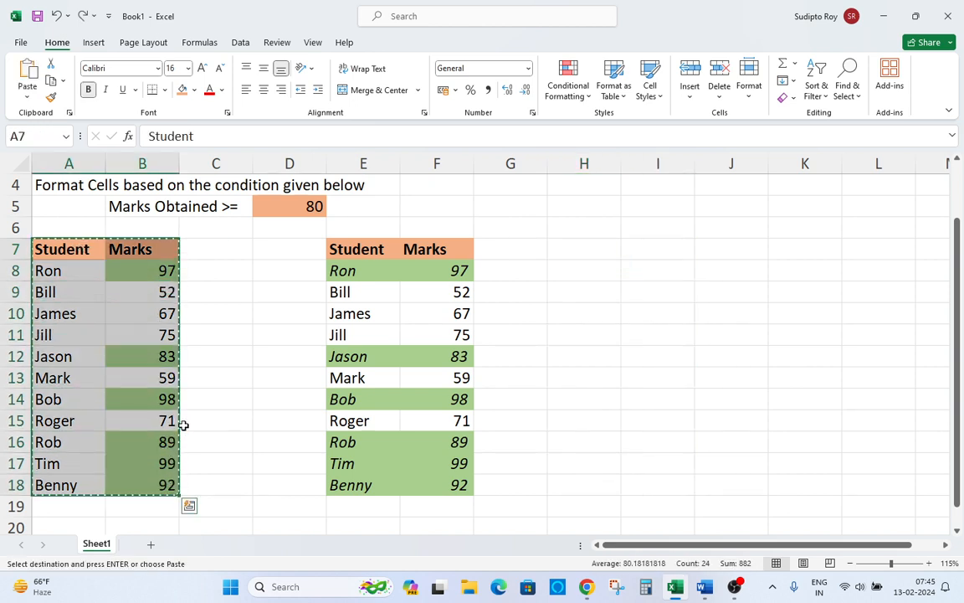
click(588, 244)
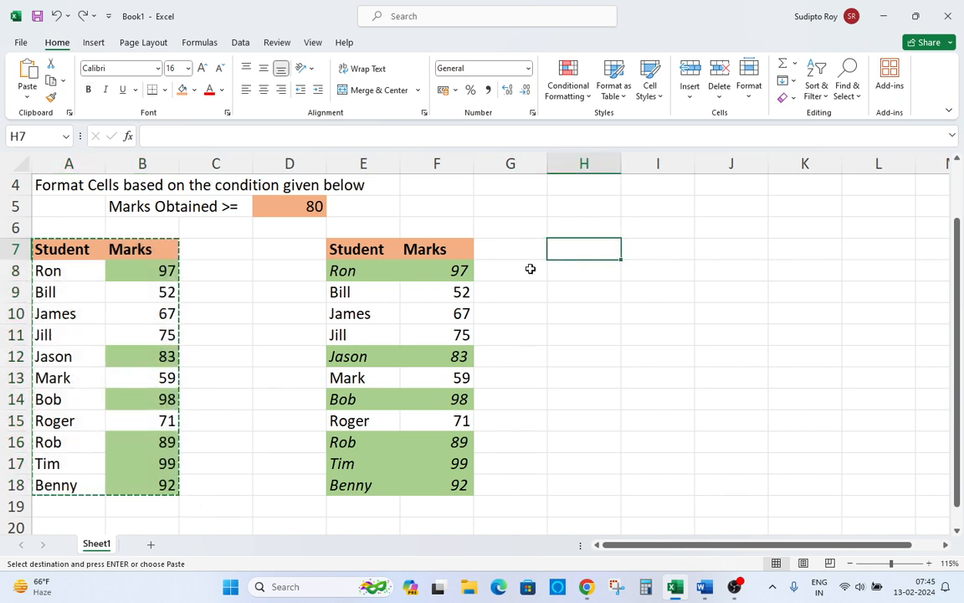
key(ctrl+alt+v)
key(Down)
key(Down)
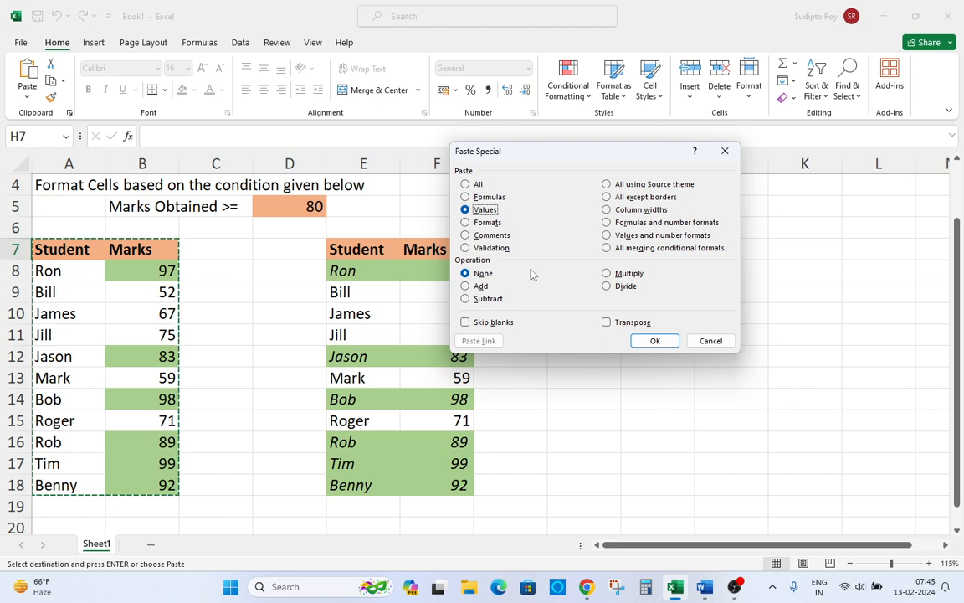
key(Return)
key(Escape)
Fill the header cells H7:I7 with the same orange as the other table headers
key(Up)
key(Down)
key(shift+Right)
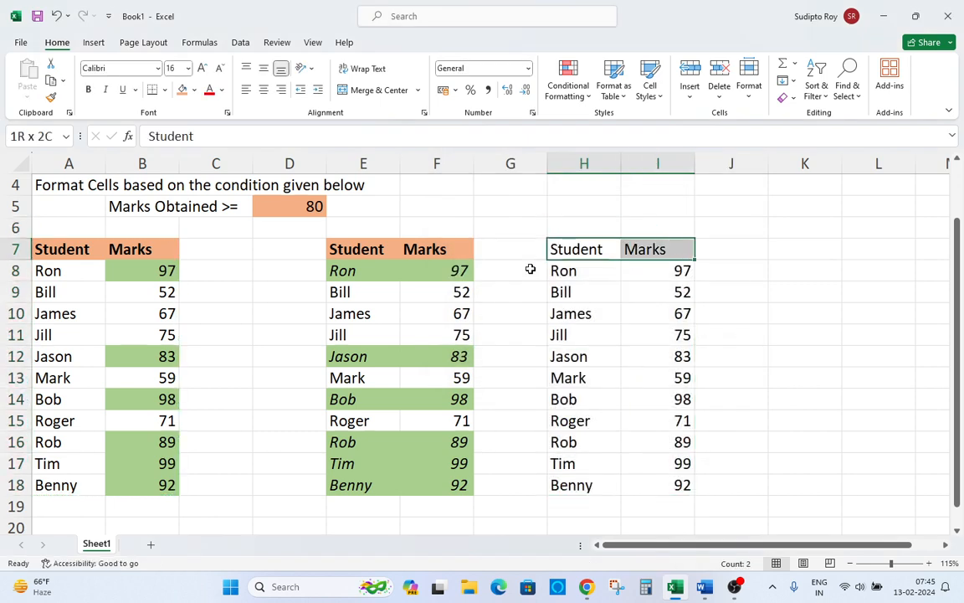
click(184, 92)
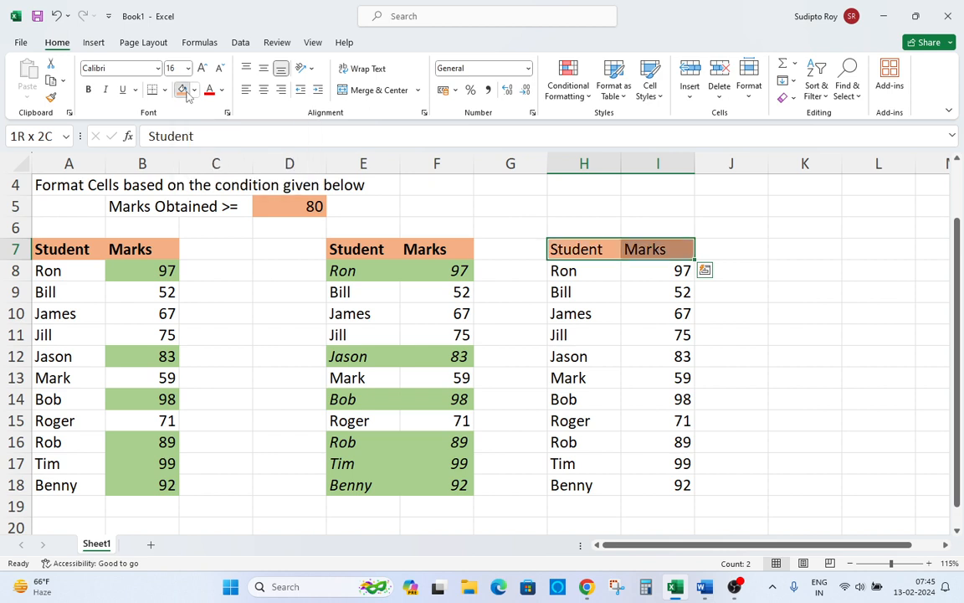
click(703, 276)
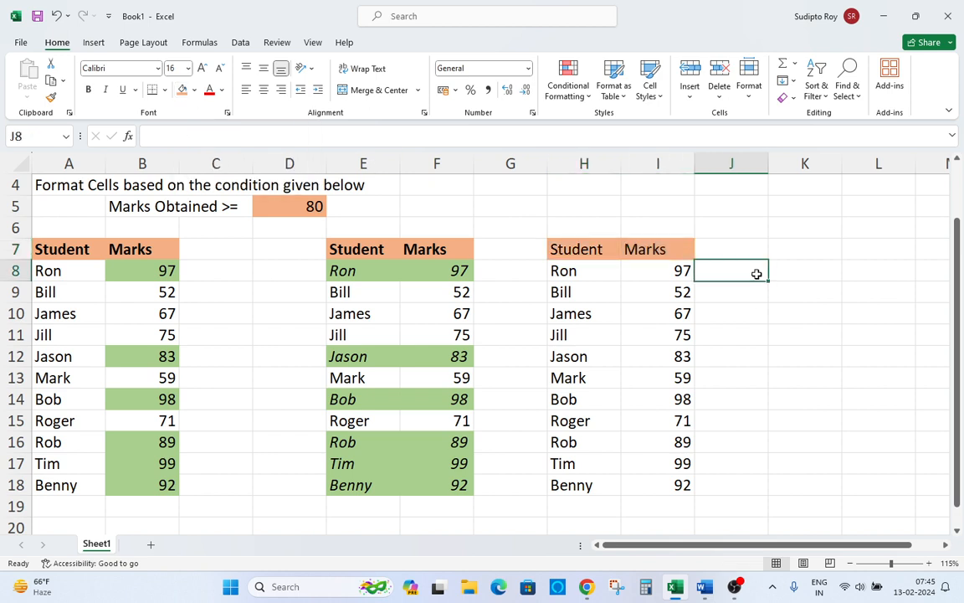
click(795, 240)
Copy the unformatted table in H7:I18 and paste it starting at K7
drag(378, 249, 452, 484)
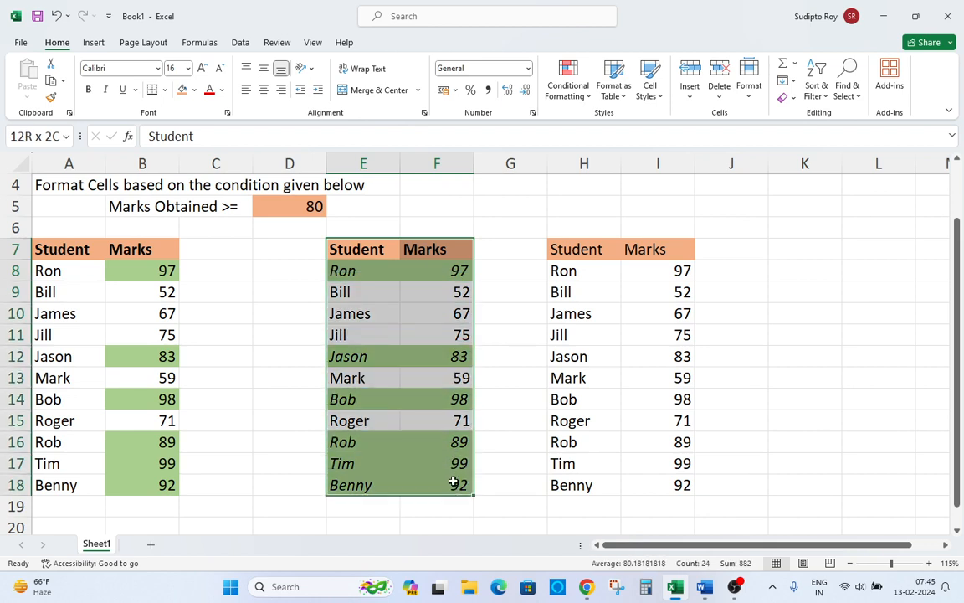
drag(582, 249, 674, 483)
key(ctrl+c)
click(787, 245)
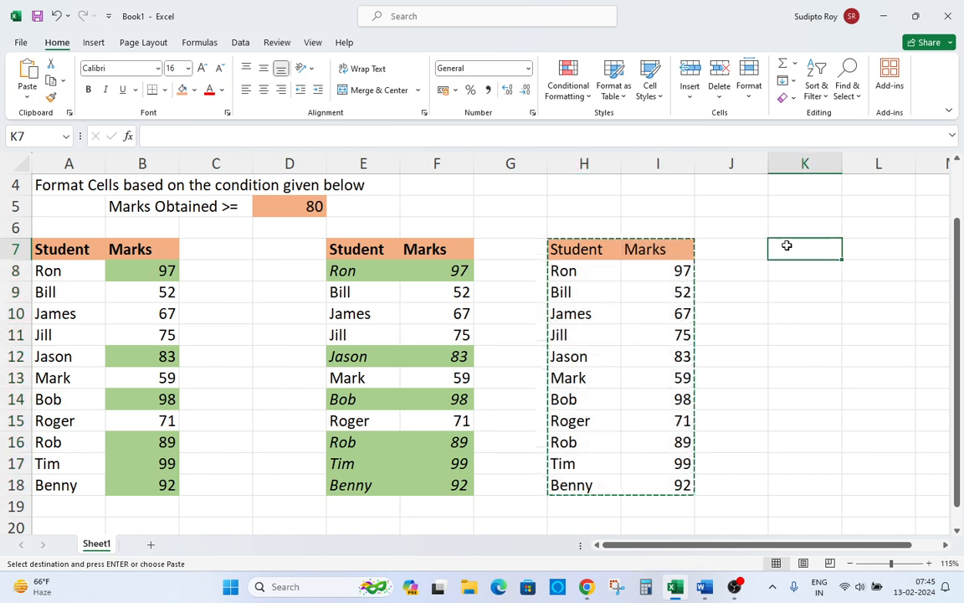
key(ctrl+v)
key(Escape)
click(813, 306)
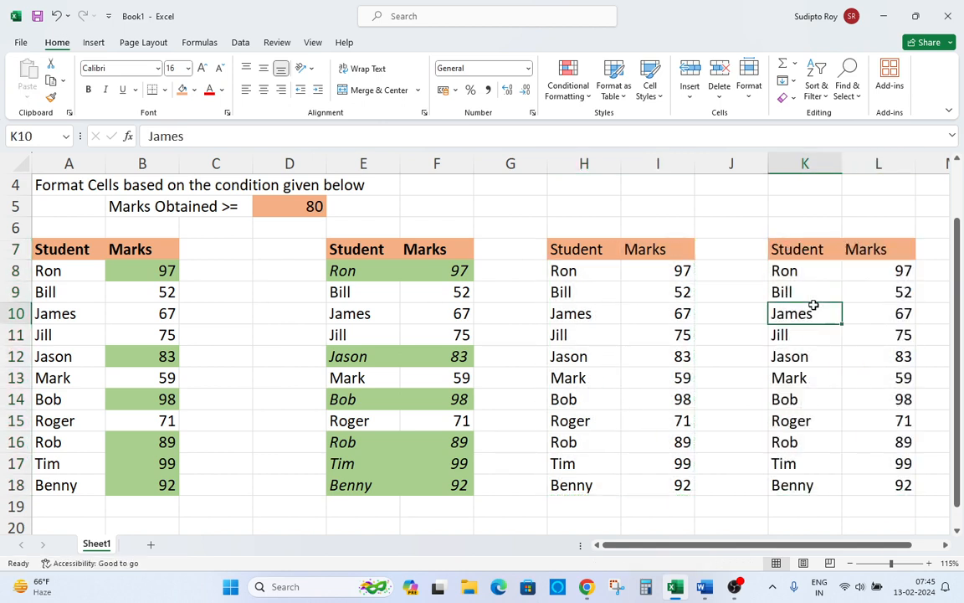
click(800, 249)
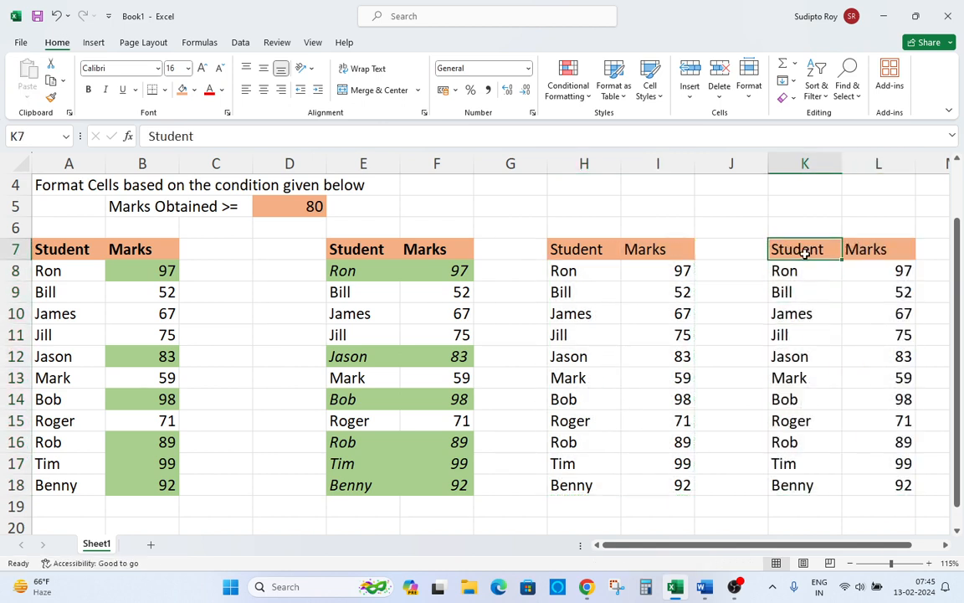
click(611, 249)
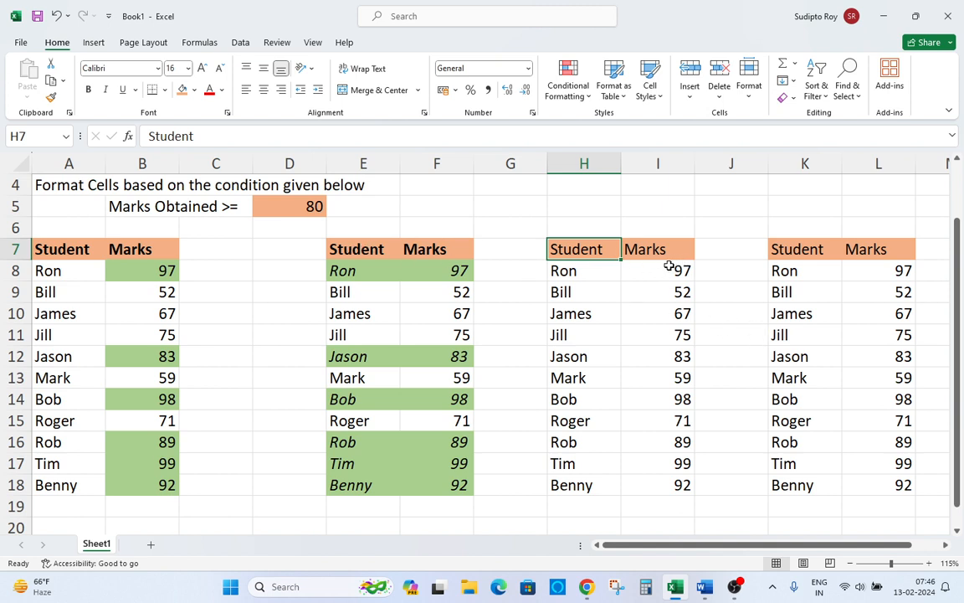
drag(670, 271, 676, 486)
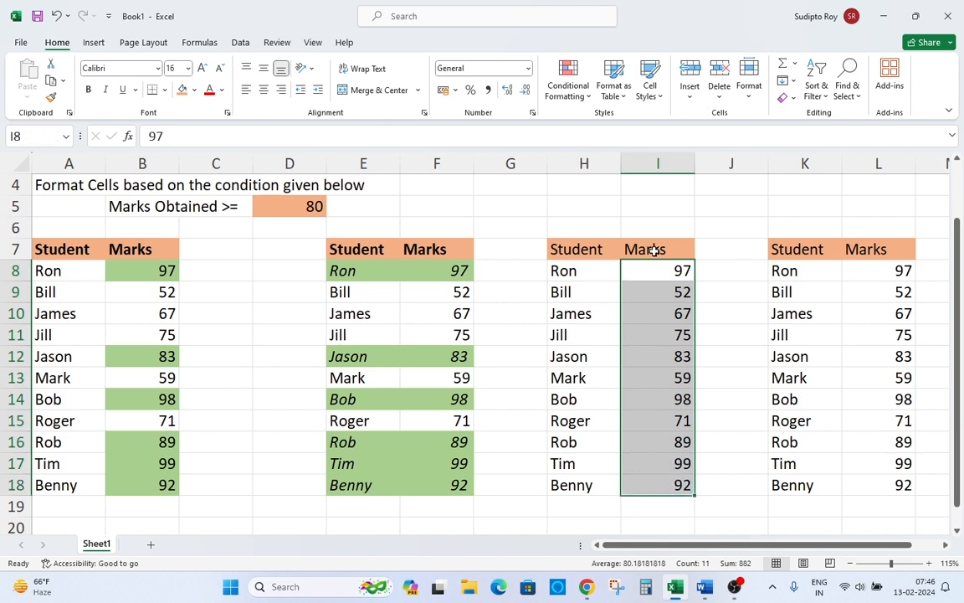
click(565, 268)
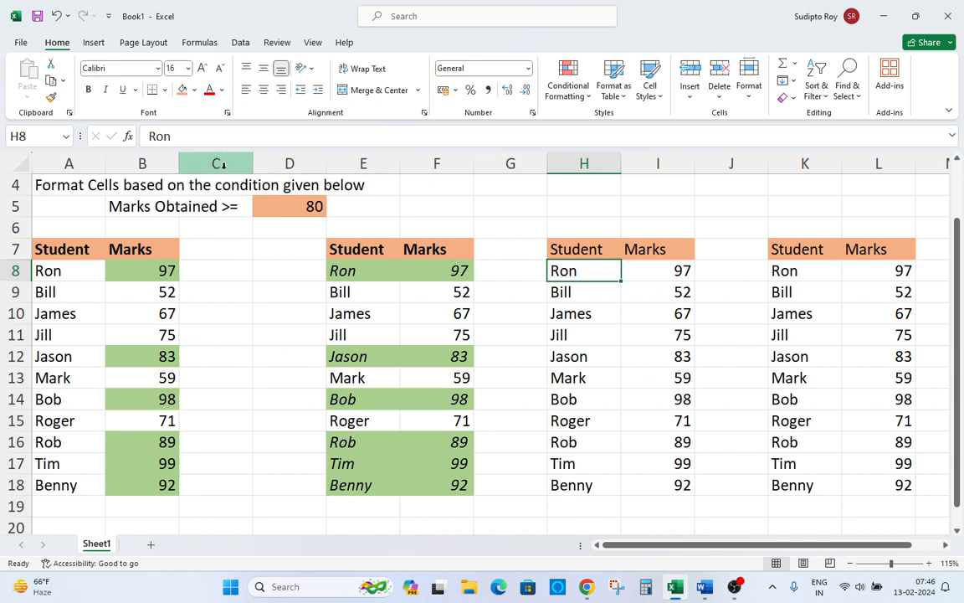
Start a new conditional formatting rule for the marks in I8:I18 that uses a formula to determine which cells to format
click(308, 210)
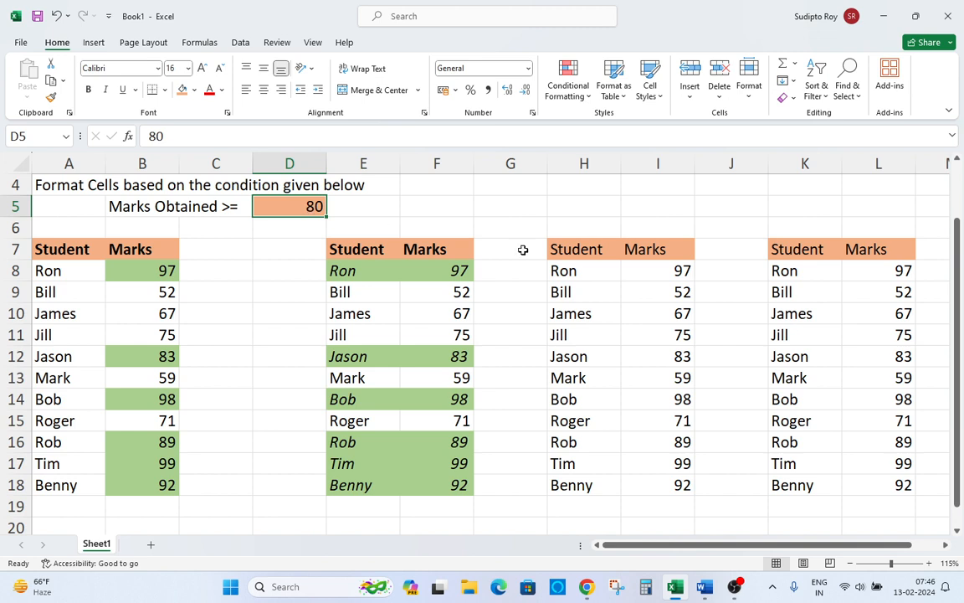
click(655, 271)
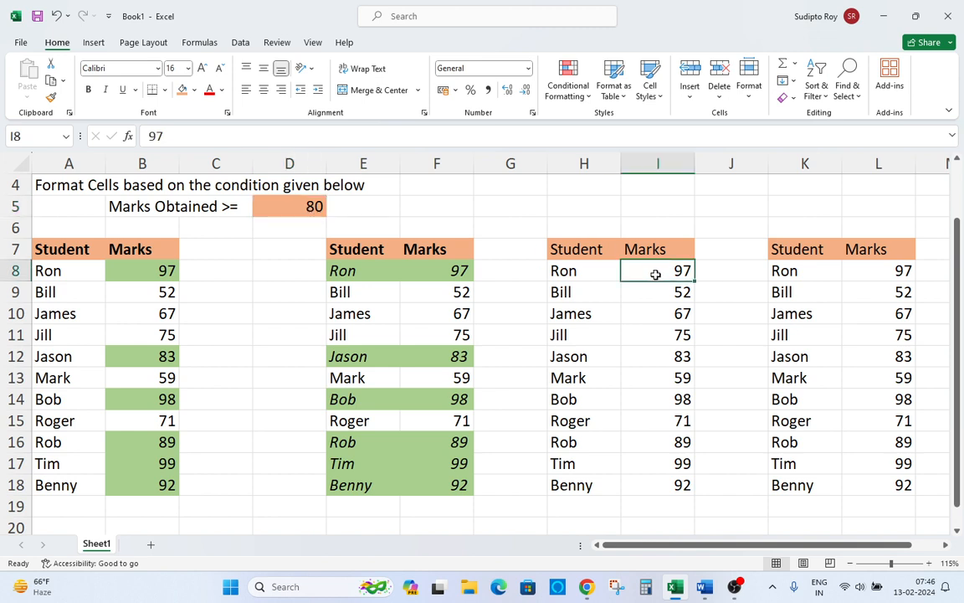
drag(658, 269, 683, 485)
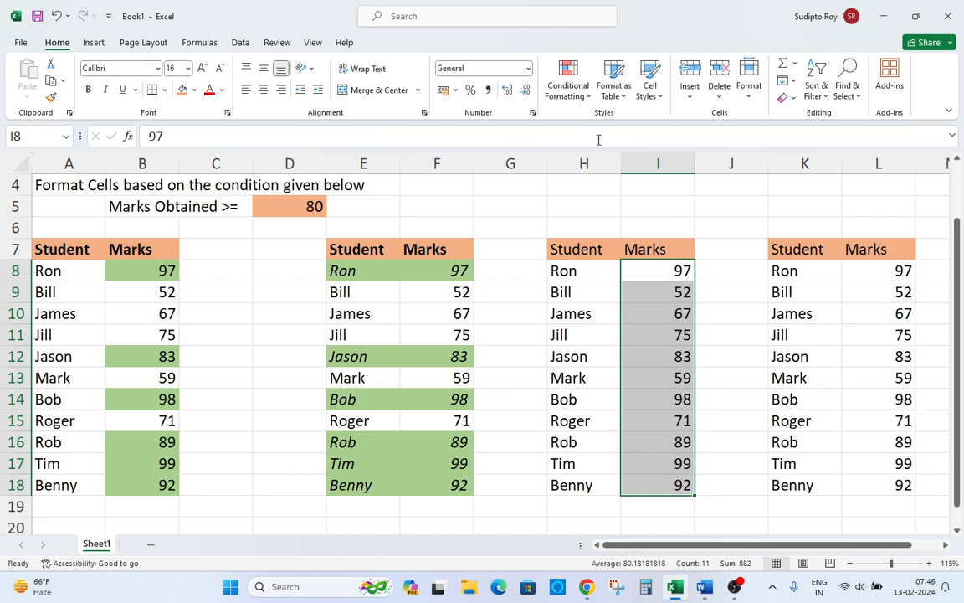
click(569, 84)
mouse_move(596, 194)
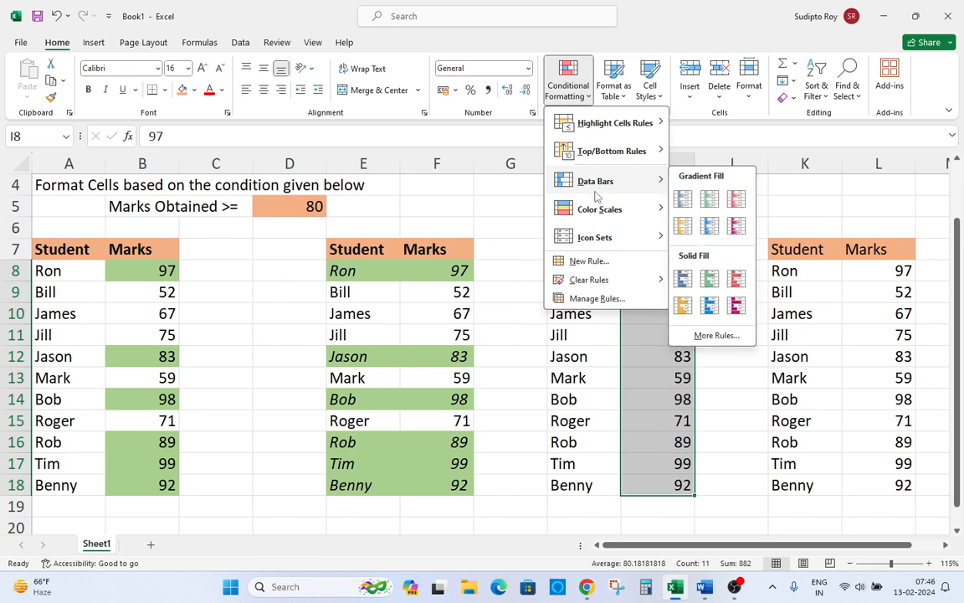
click(590, 260)
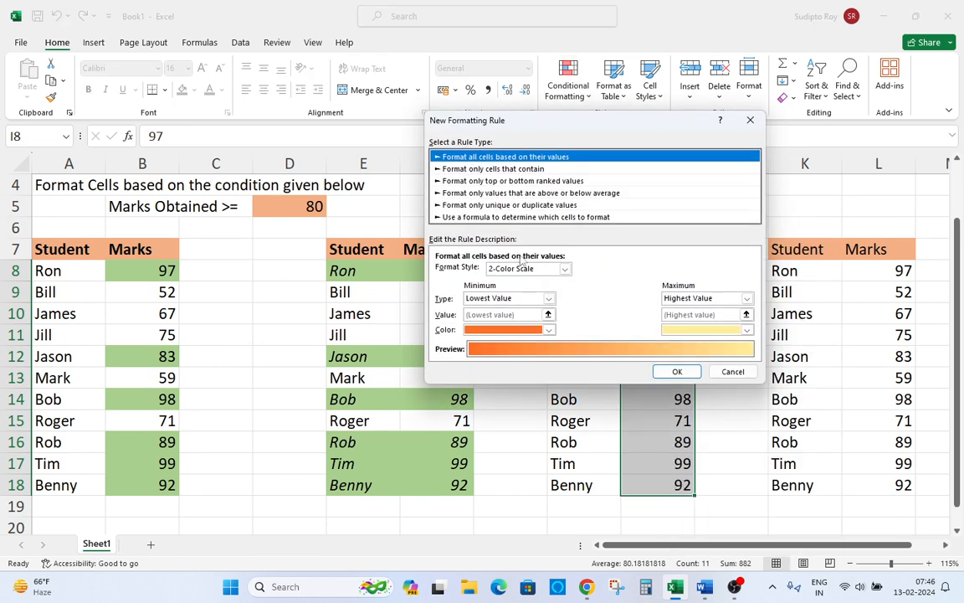
click(507, 217)
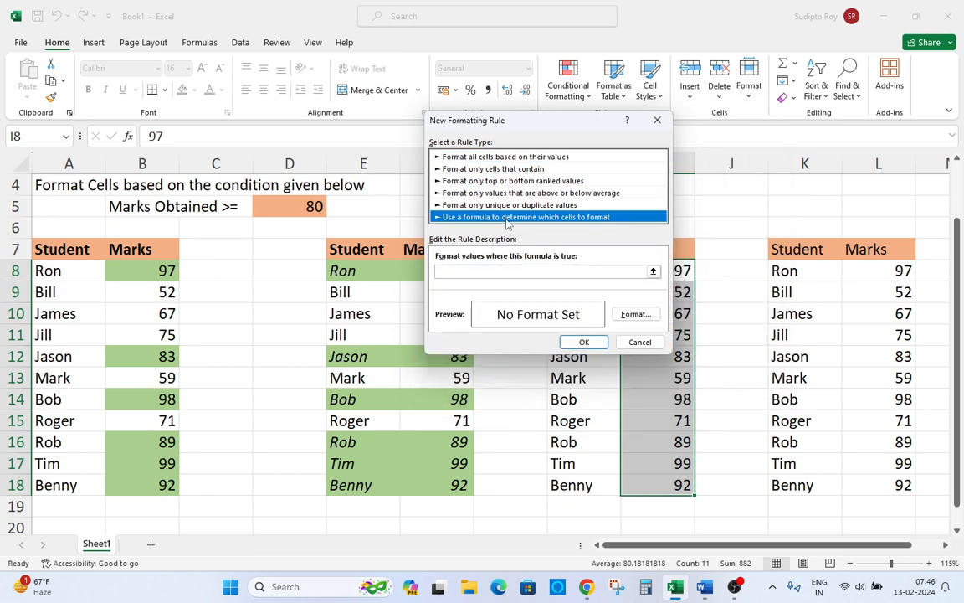
Enter the rule formula =I8>=$D$5, with a relative reference to the first mark and an absolute one to the threshold
click(521, 272)
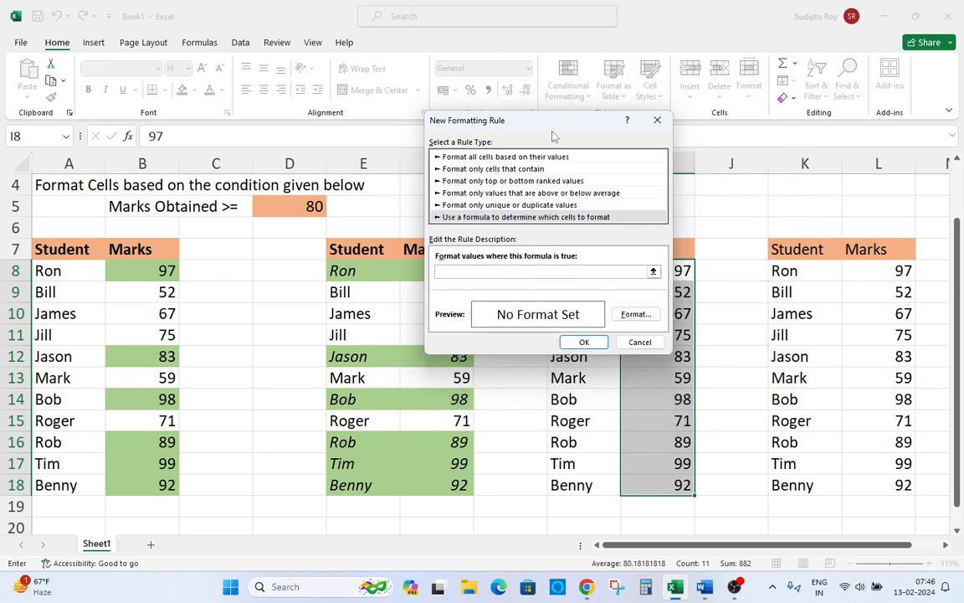
drag(553, 136, 833, 99)
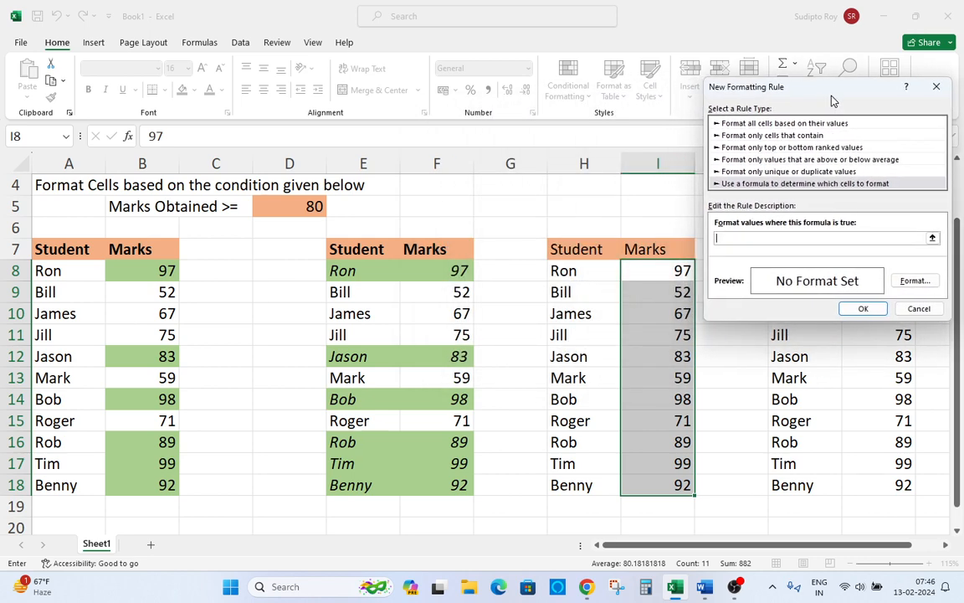
click(661, 274)
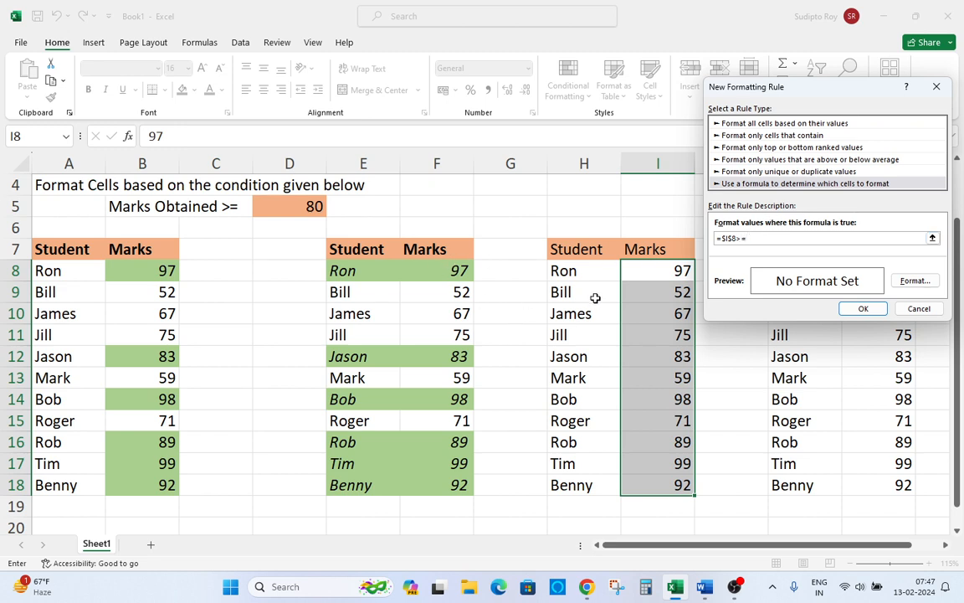
click(309, 204)
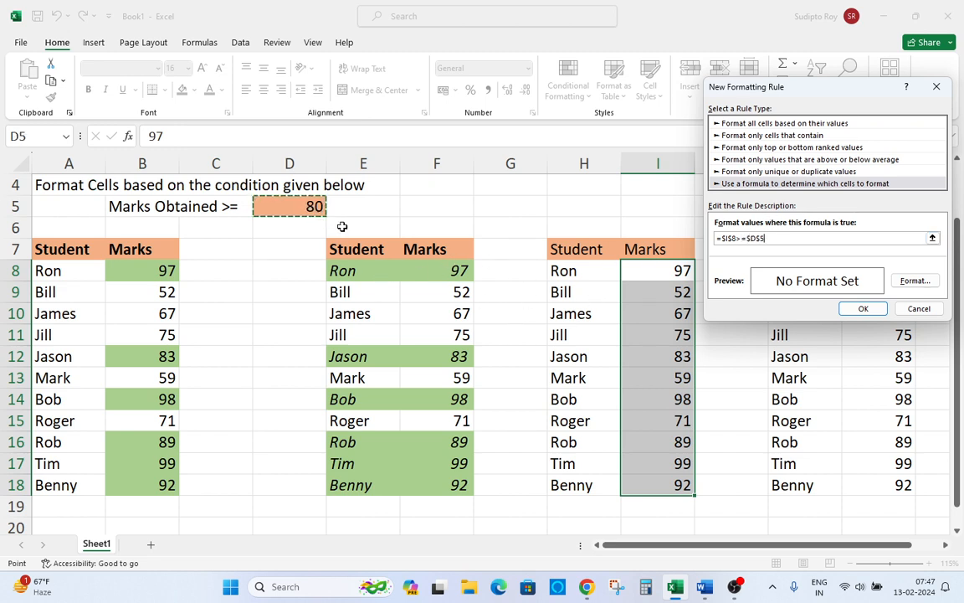
click(730, 238)
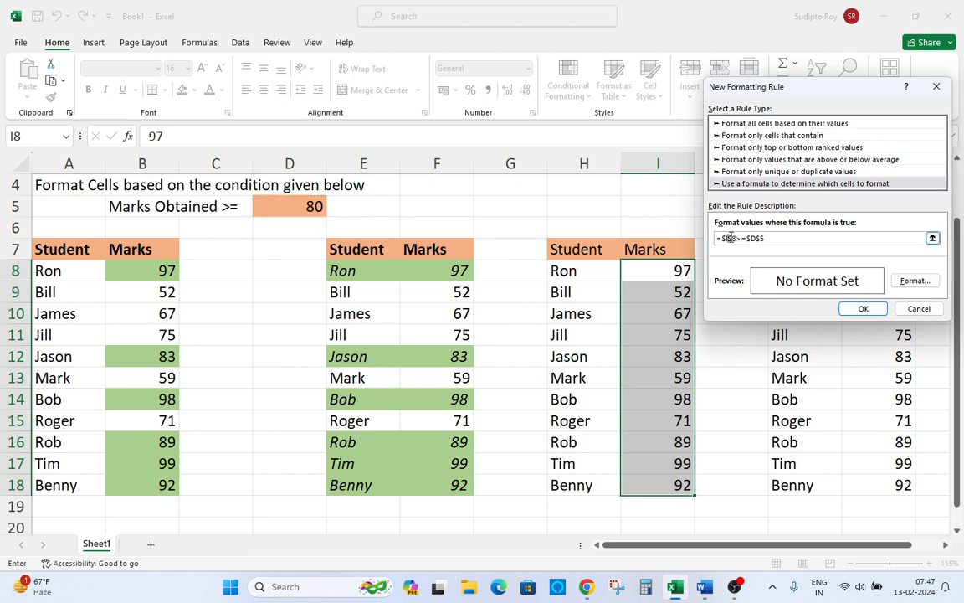
key(BackSpace)
key(F4)
Give the rule the same green fill as the other tables' highlights and apply it to the marks in I8:I18
click(916, 281)
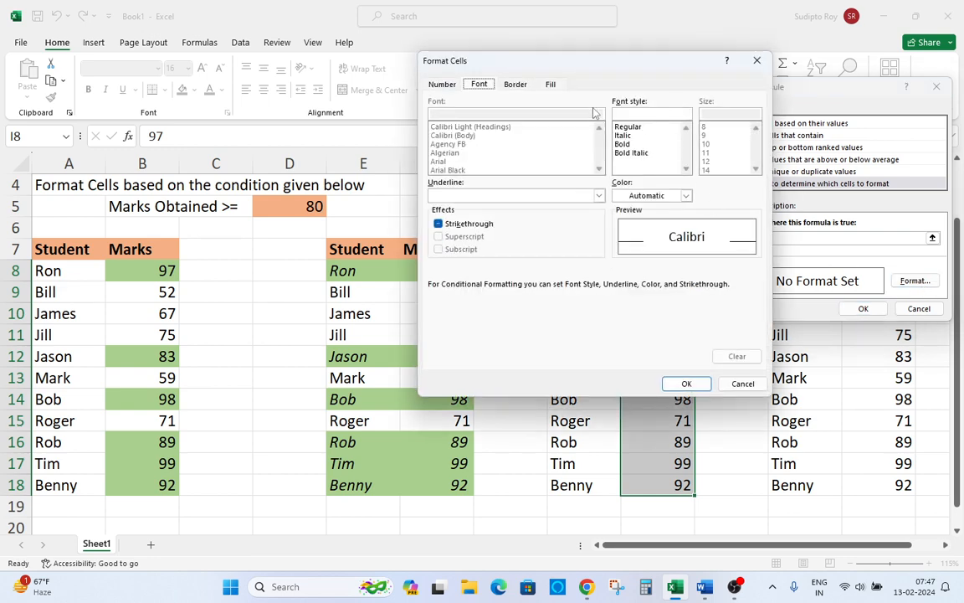
click(551, 84)
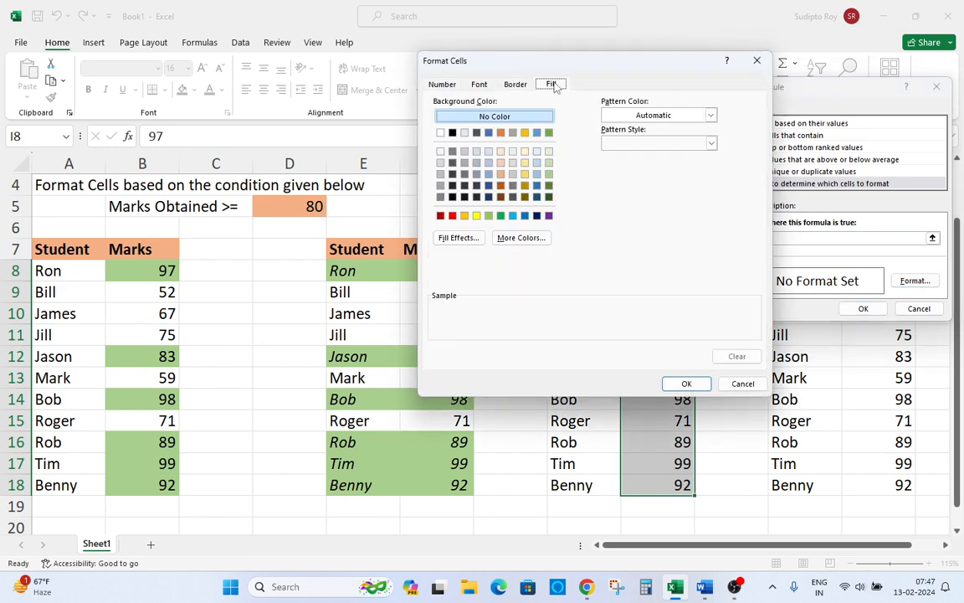
click(549, 173)
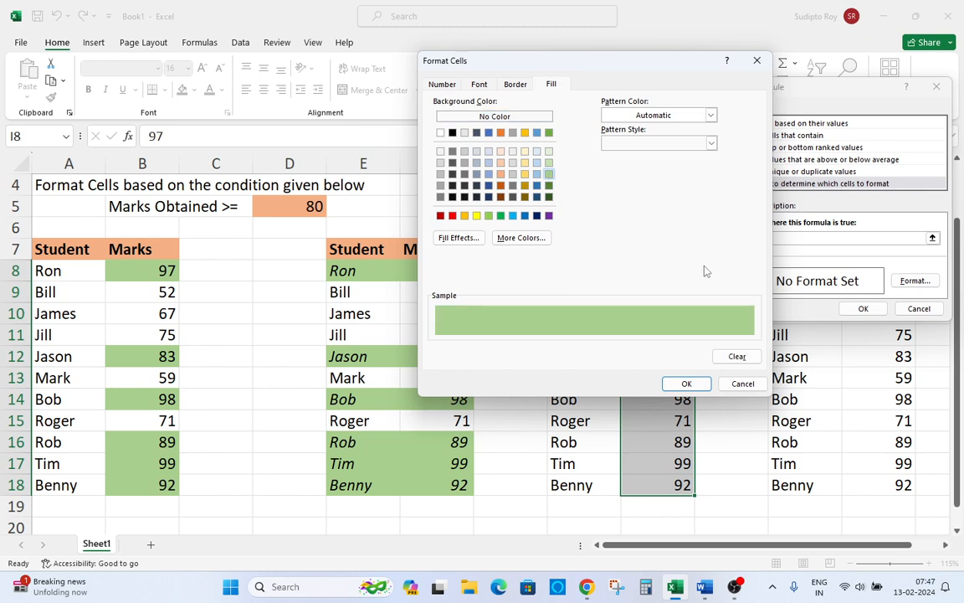
click(686, 383)
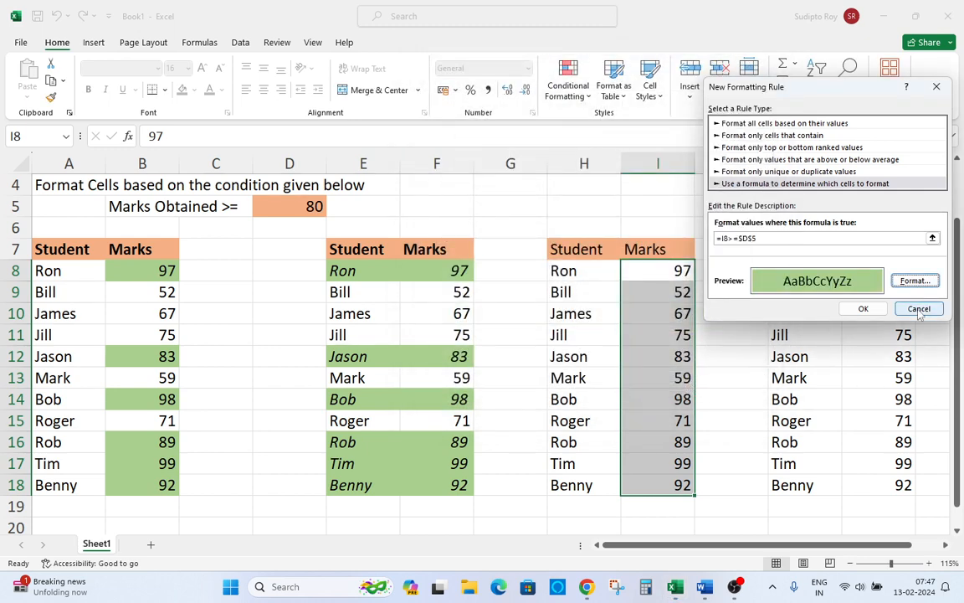
click(863, 309)
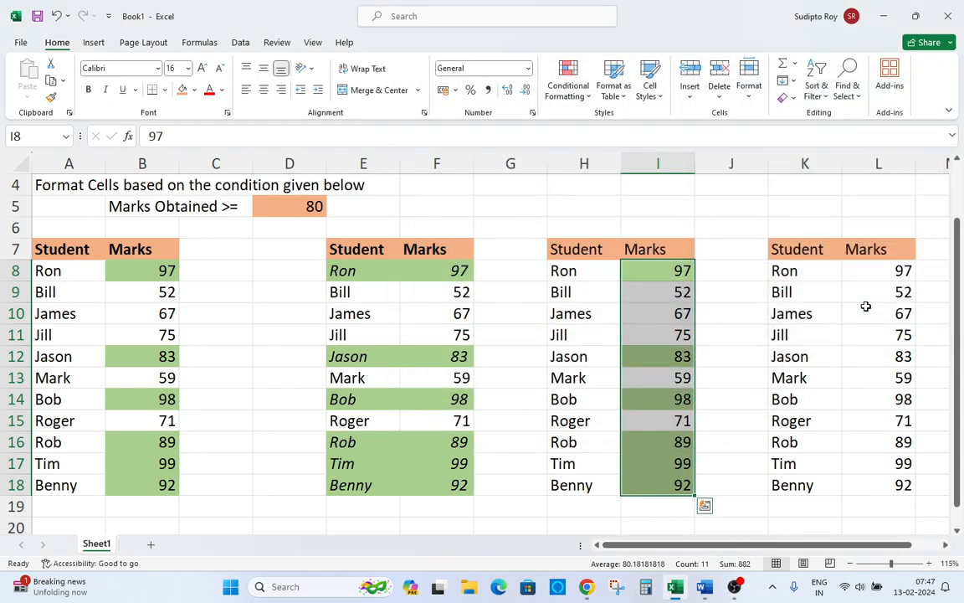
Check the highlighted and unhighlighted marks in I8:I18 against the threshold
click(649, 266)
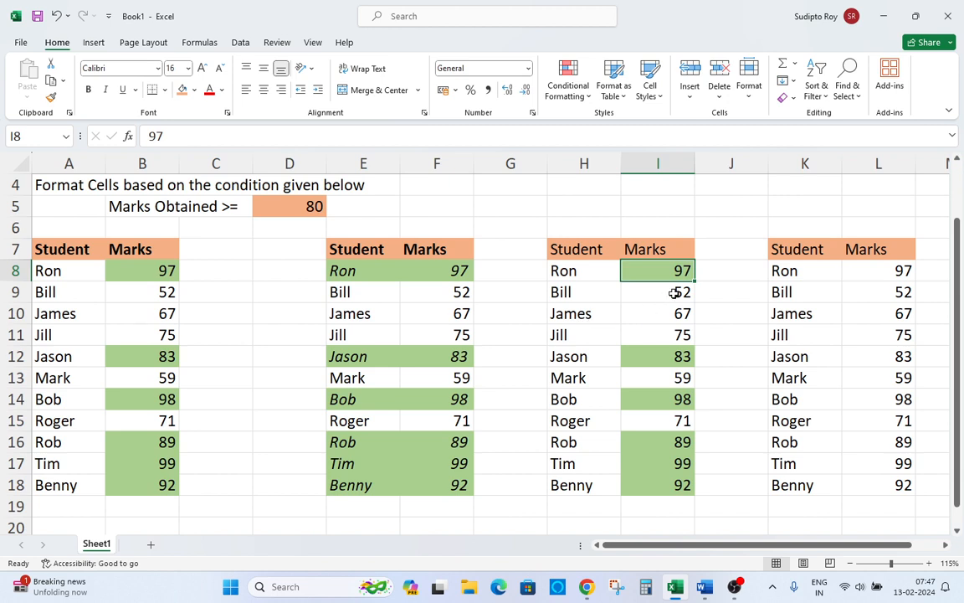
drag(680, 293, 680, 335)
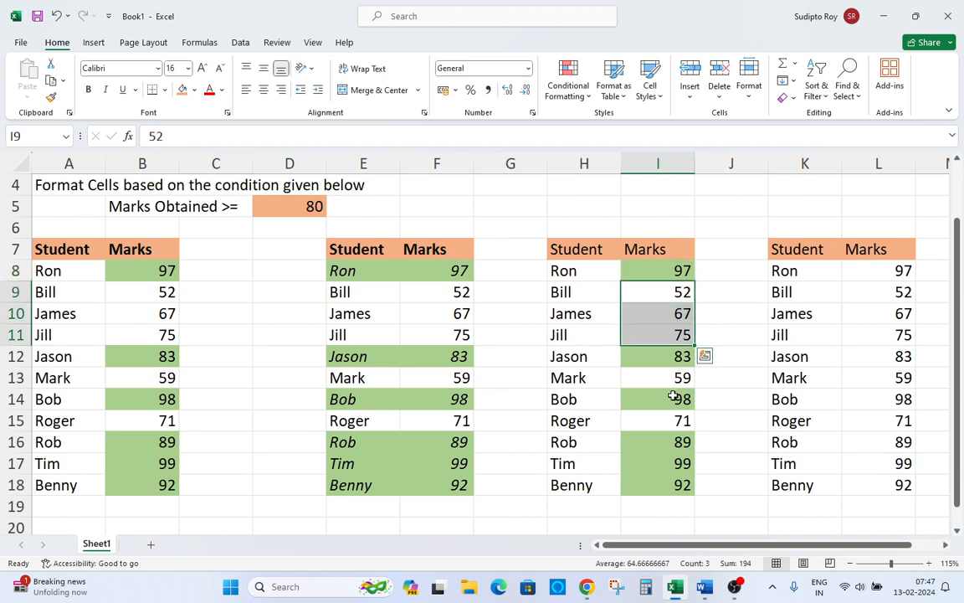
click(680, 379)
click(678, 420)
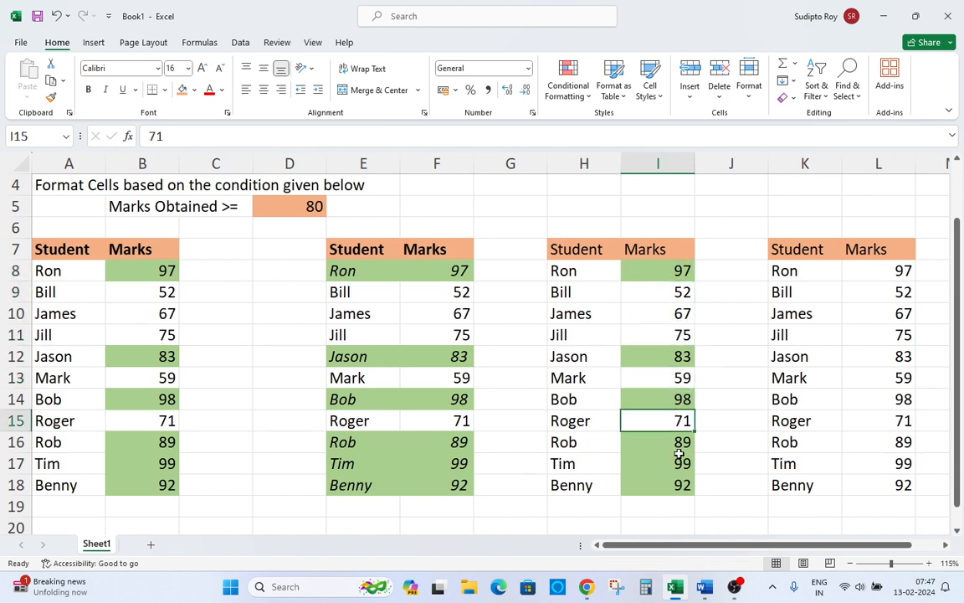
drag(679, 442, 680, 481)
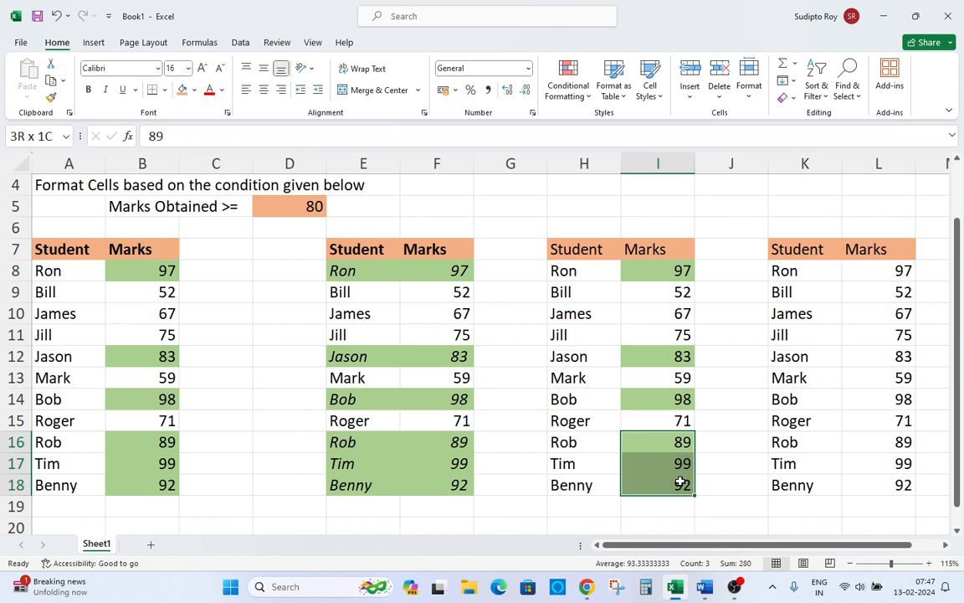
click(683, 268)
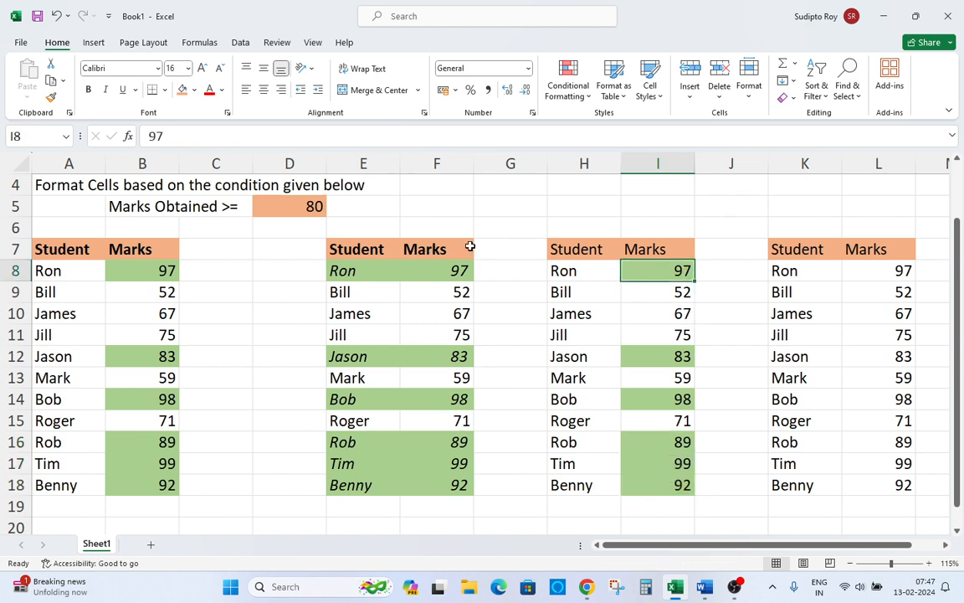
Test the highlighting by setting the threshold in D5 to 70, 60 and 90 in turn
click(322, 209)
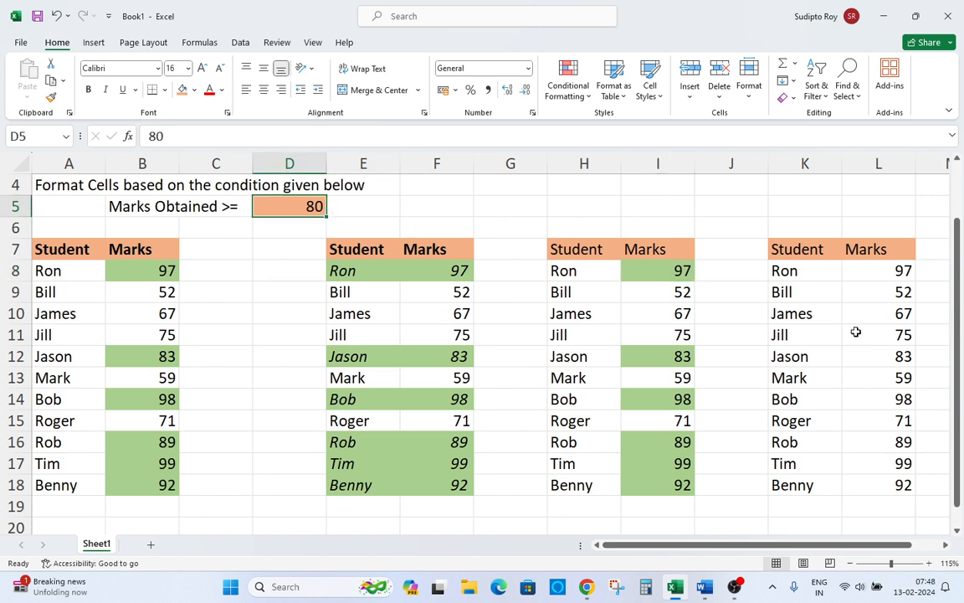
text(70)
key(Return)
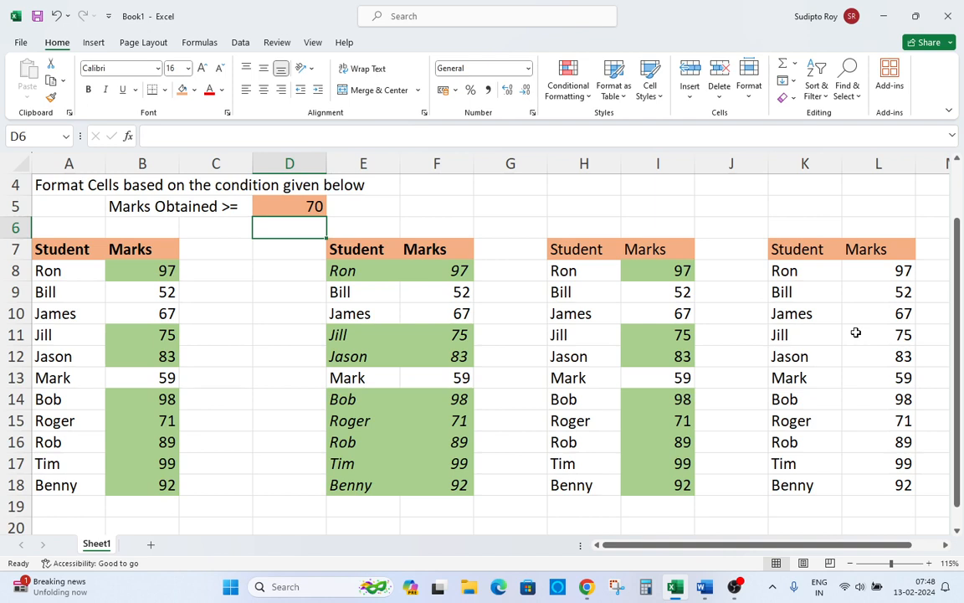
click(668, 334)
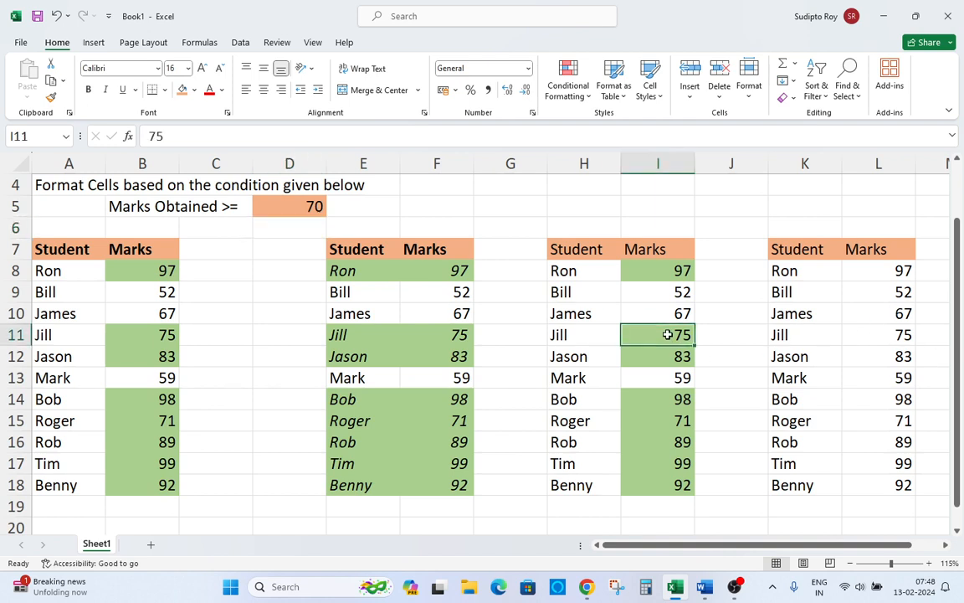
click(304, 208)
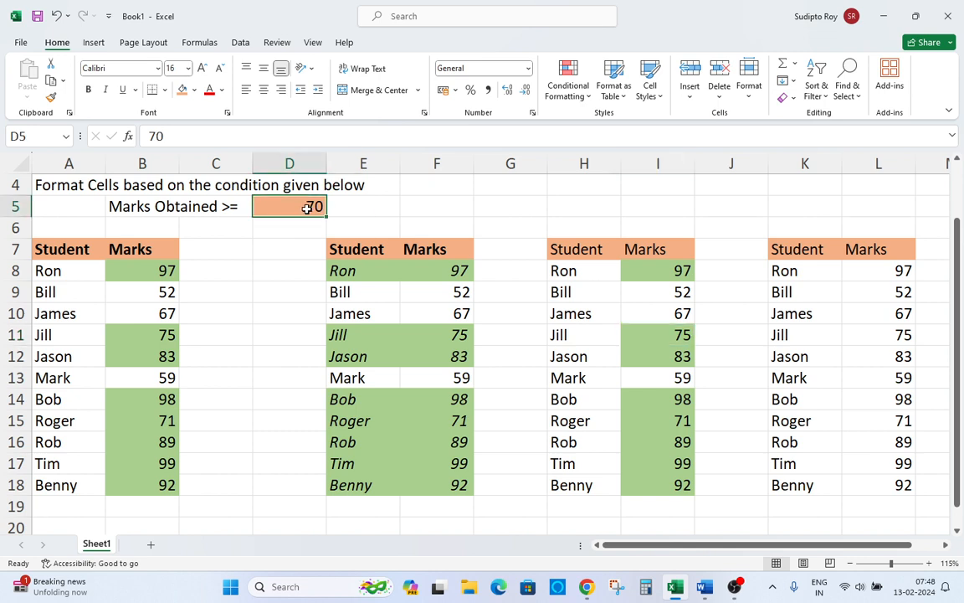
text(60)
key(Return)
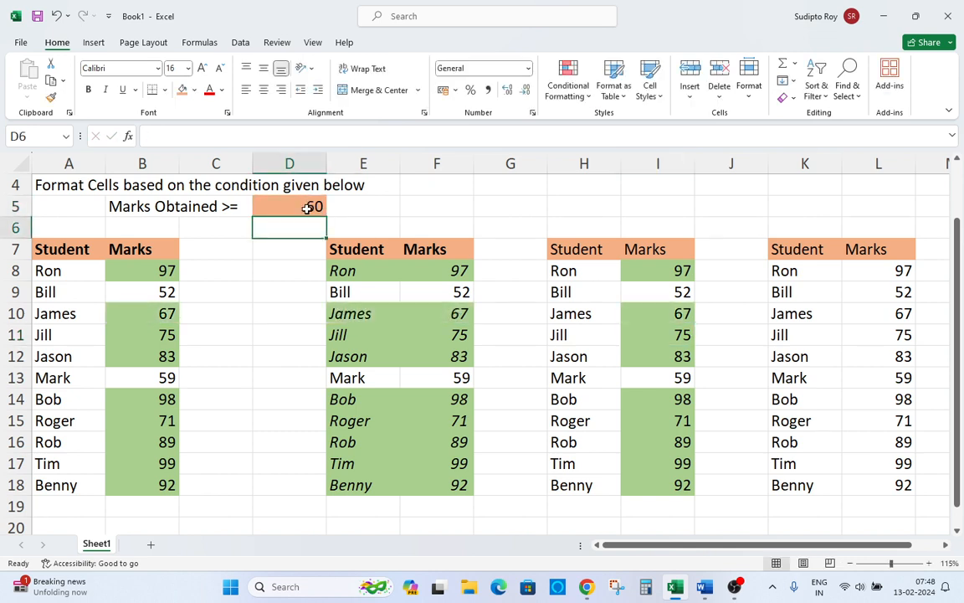
click(311, 206)
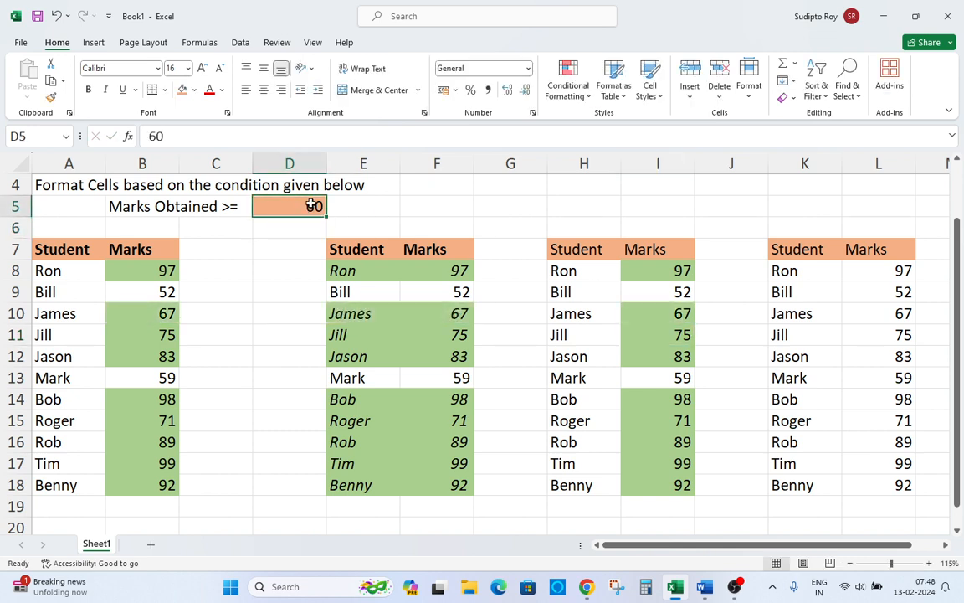
text(90)
key(Return)
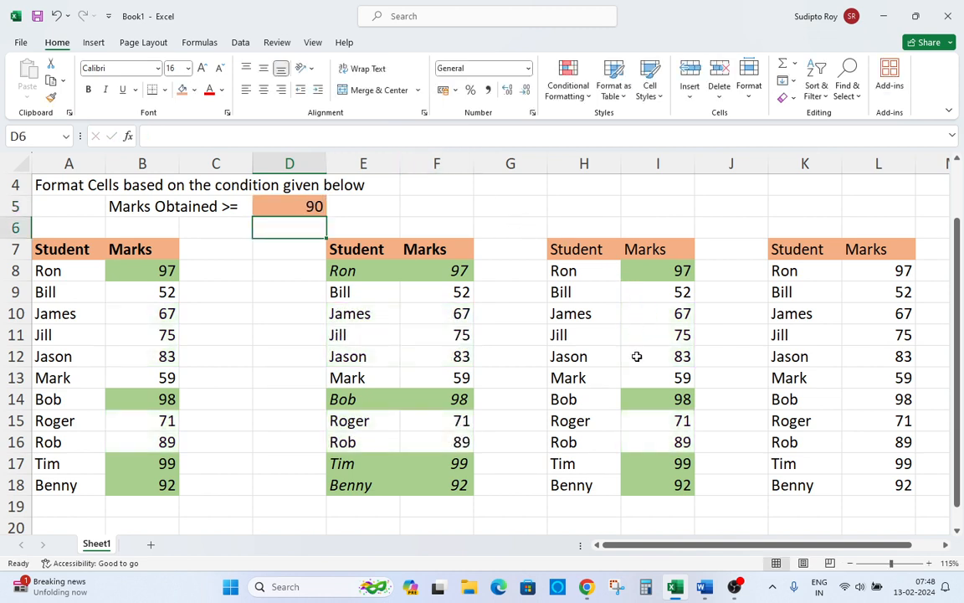
Set the marks threshold in D5 back to 80
click(318, 204)
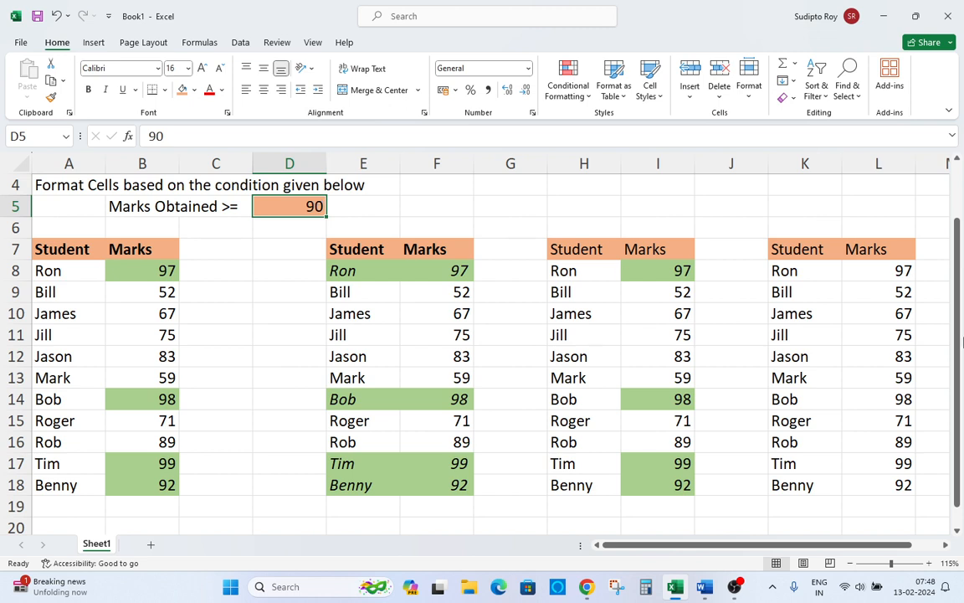
text(80)
key(Return)
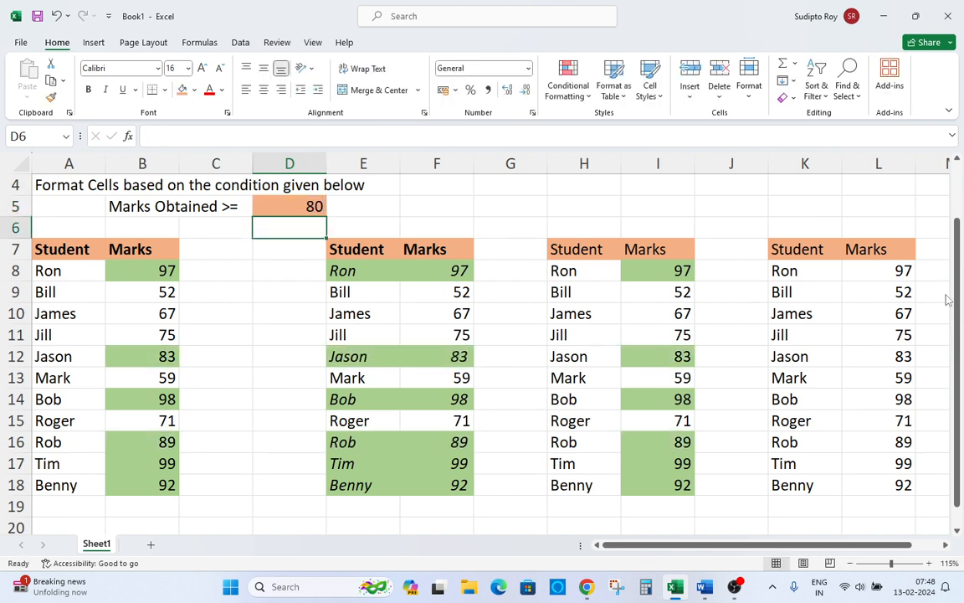
Examine the first student row in K8:L8 and compare it with the single-column marks range I8:I18
click(800, 249)
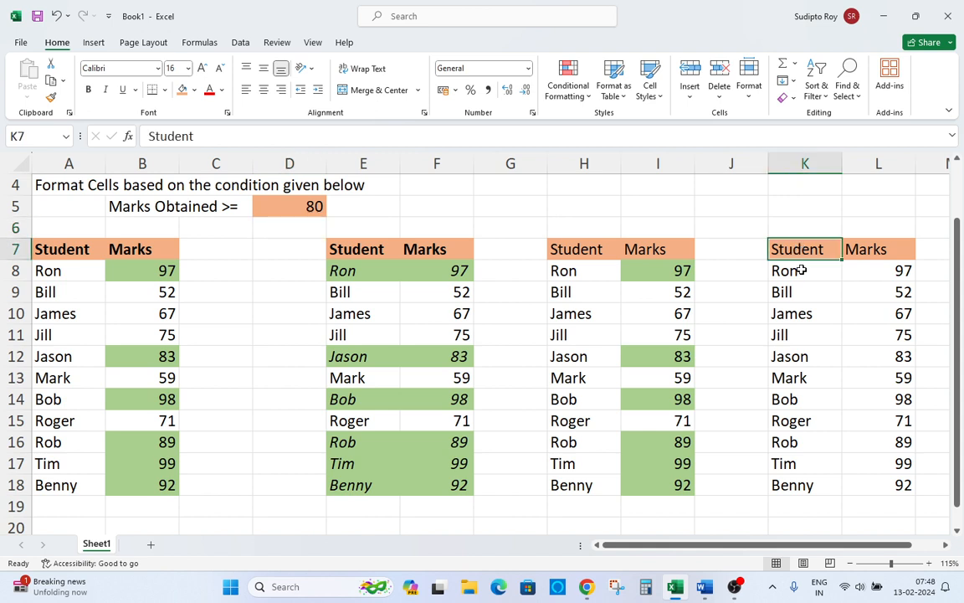
drag(787, 272, 866, 268)
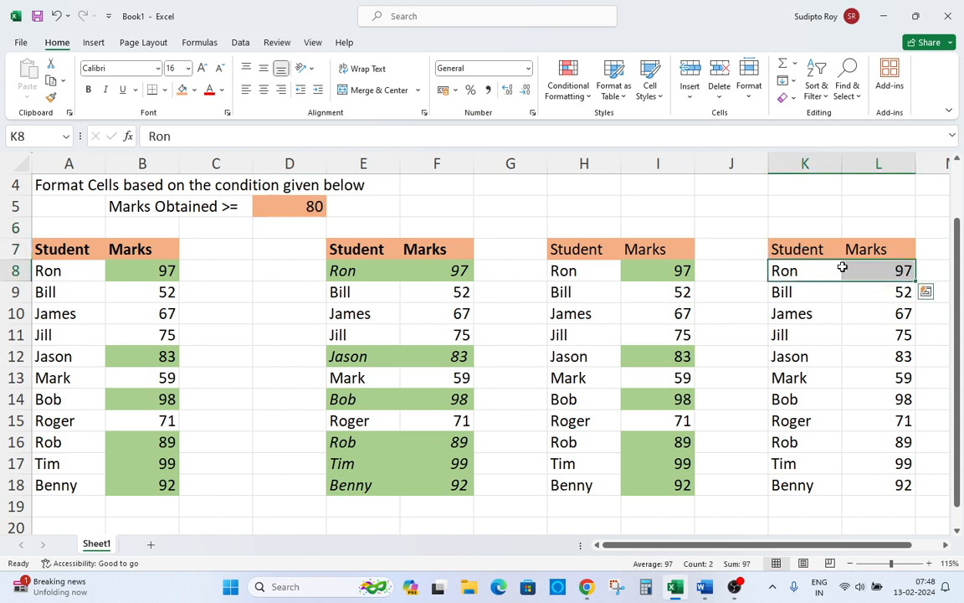
click(805, 271)
drag(811, 270, 862, 272)
click(800, 271)
drag(791, 270, 871, 269)
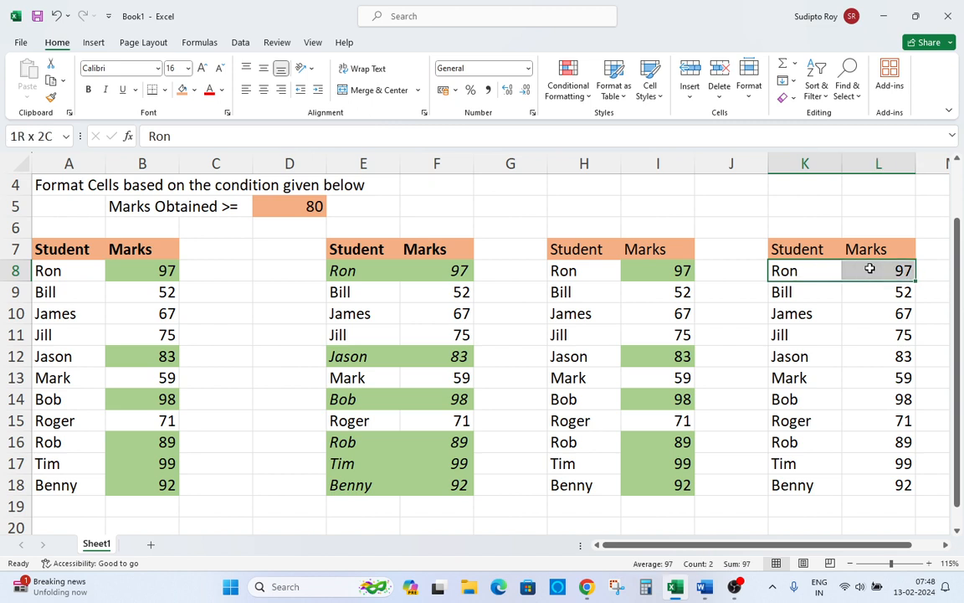
drag(870, 269, 871, 269)
click(645, 270)
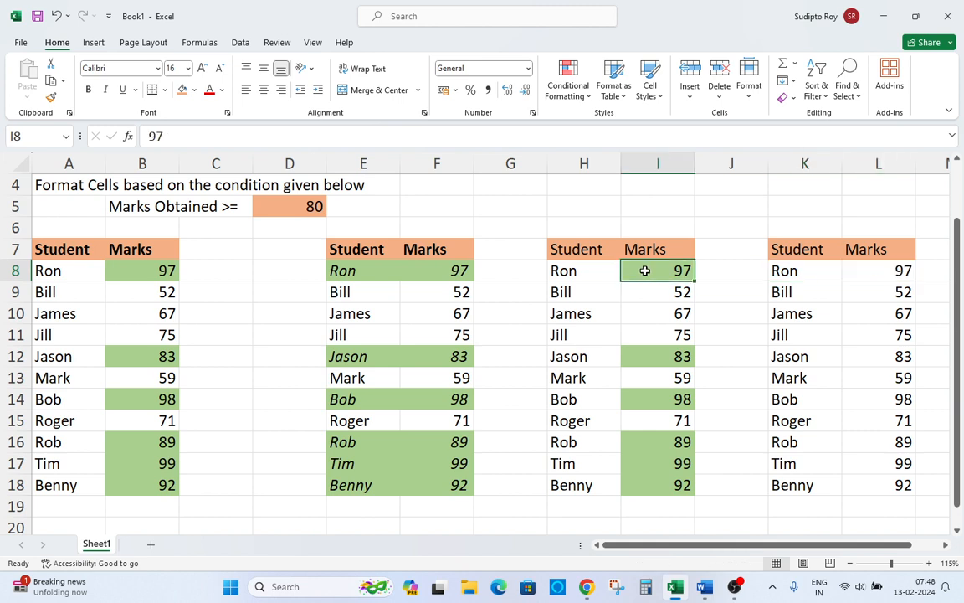
drag(645, 270, 679, 484)
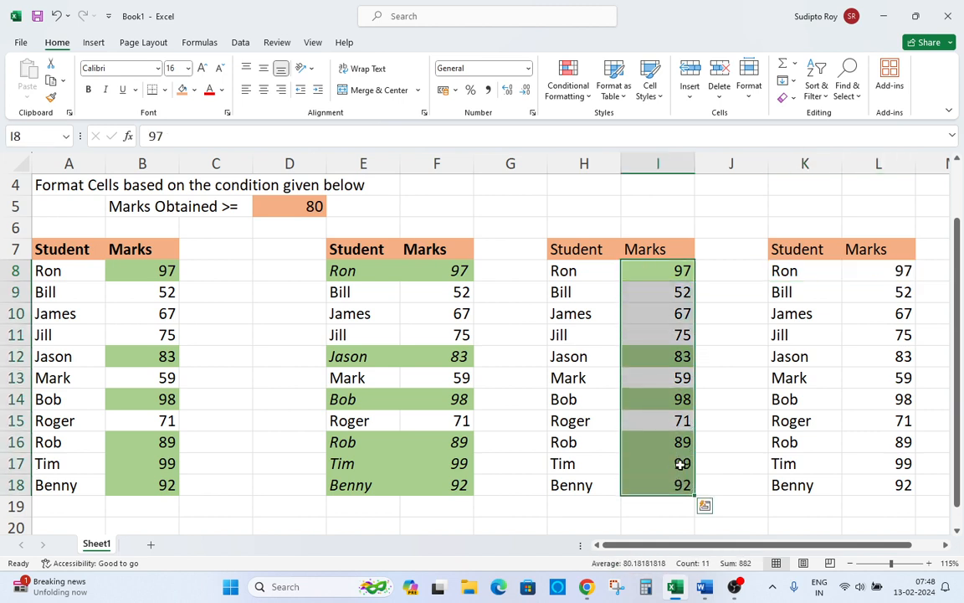
Compare the single-column marks starting at I8 with the two-column student range K8:L18
click(656, 271)
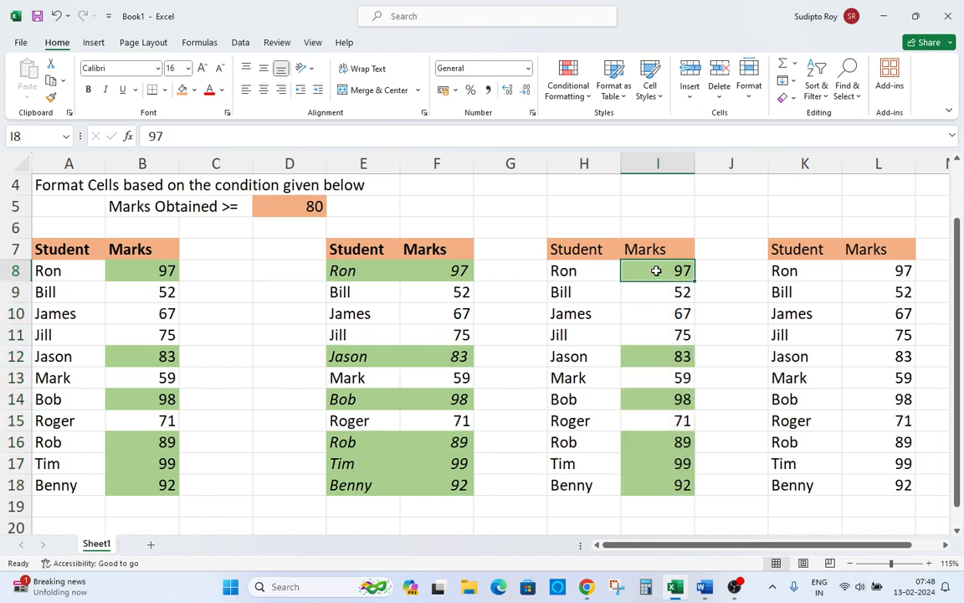
click(658, 163)
click(650, 271)
drag(780, 271, 895, 480)
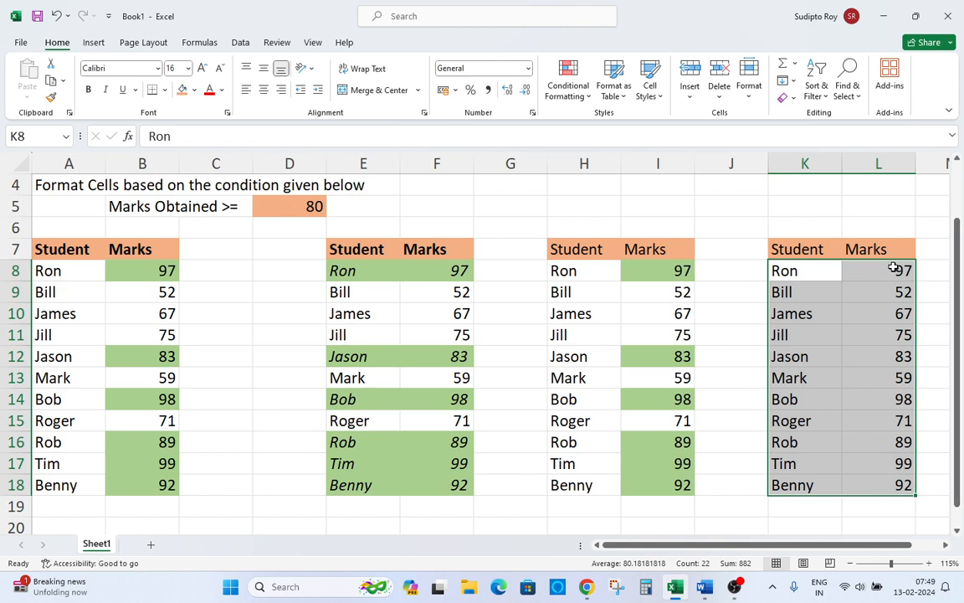
click(819, 284)
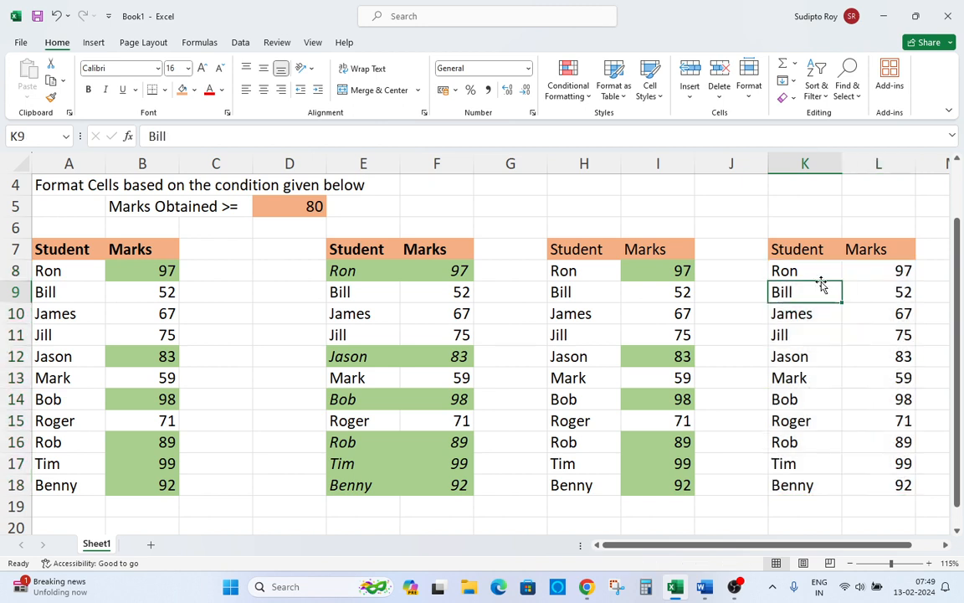
Start a new formula-based conditional formatting rule for the student and marks range K8:L18
click(815, 268)
key(ctrl+a)
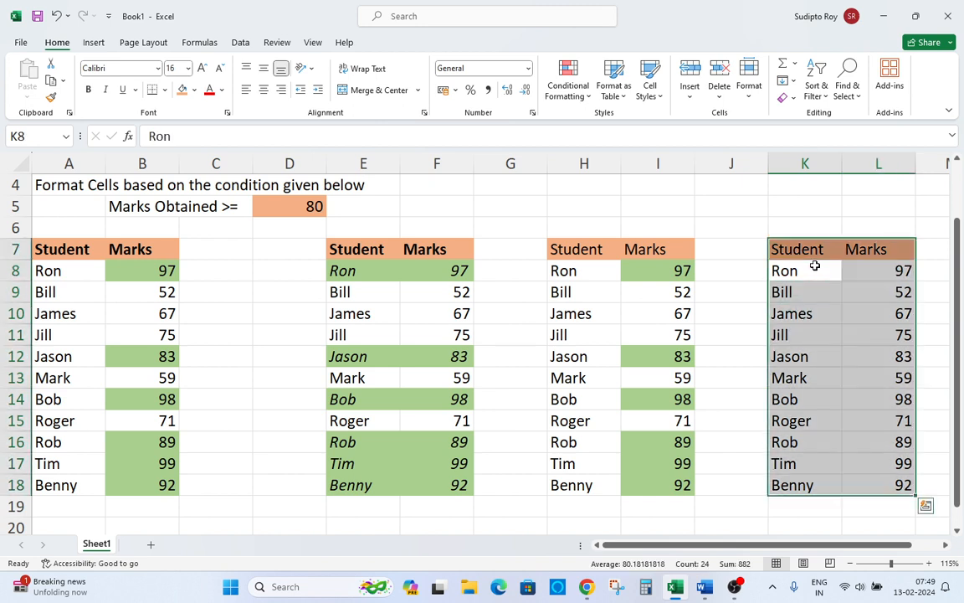
double_click(815, 269)
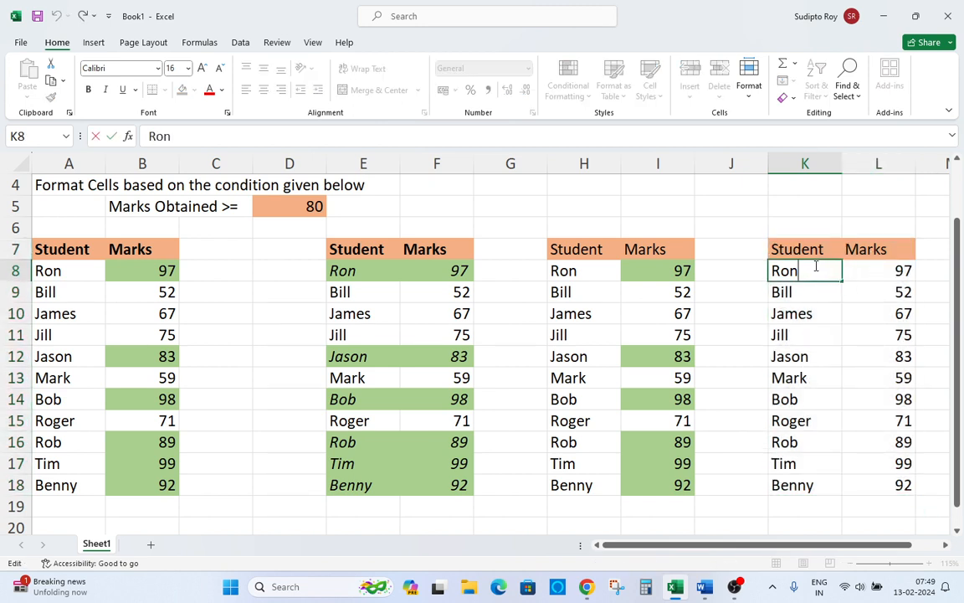
key(Escape)
key(ctrl+shift+Down)
key(ctrl+shift+Right)
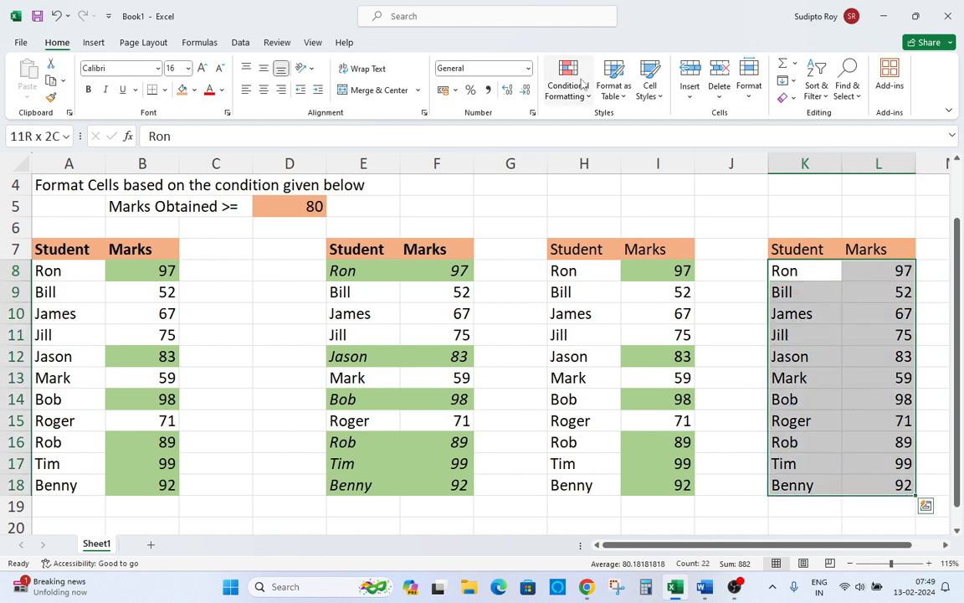
click(569, 84)
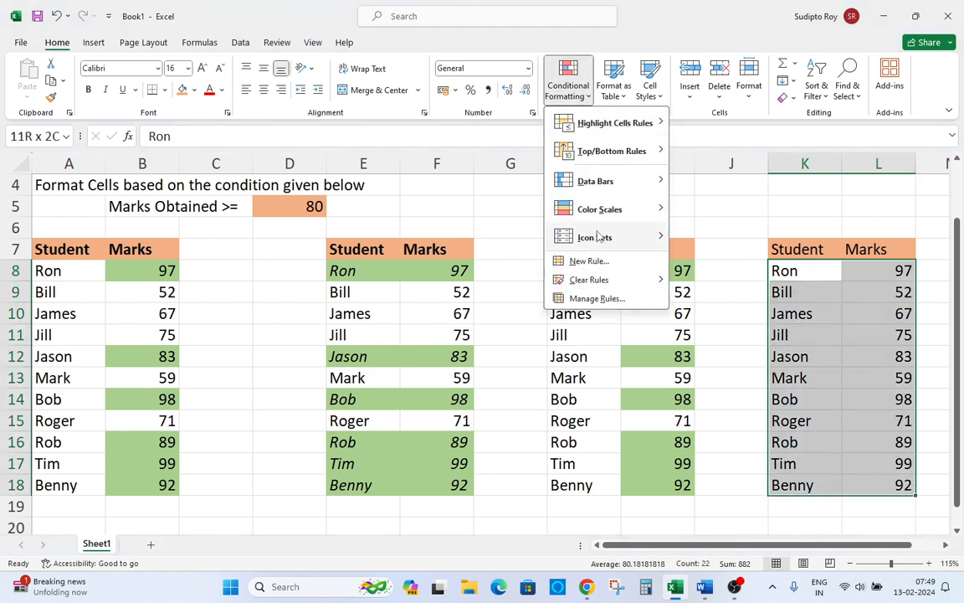
click(601, 263)
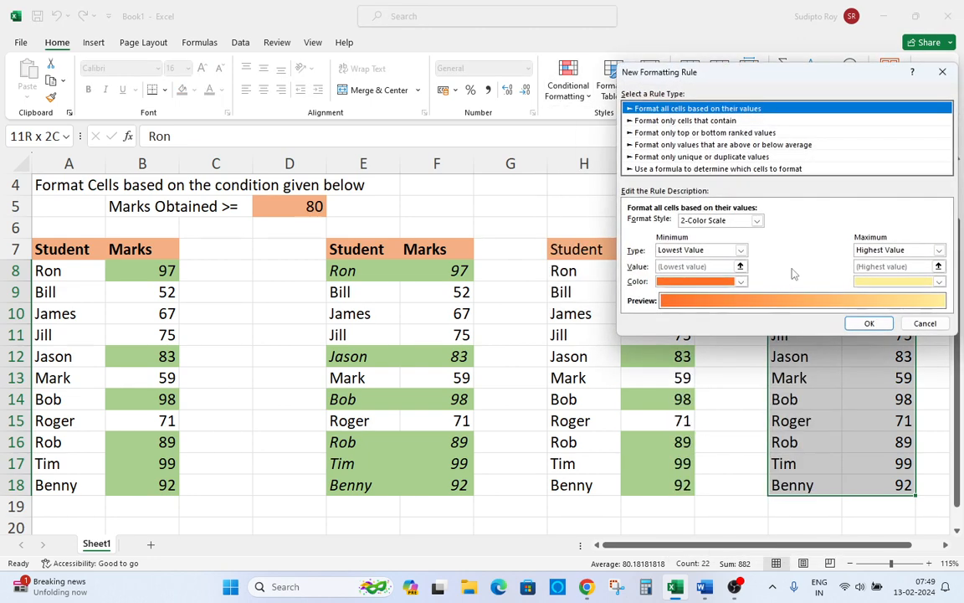
click(703, 171)
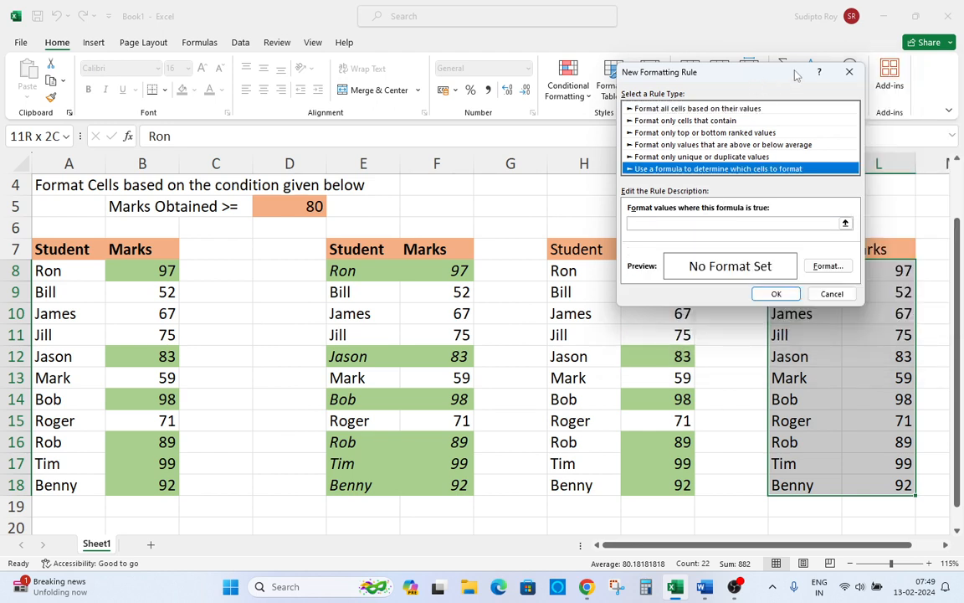
drag(762, 79, 747, 7)
click(657, 163)
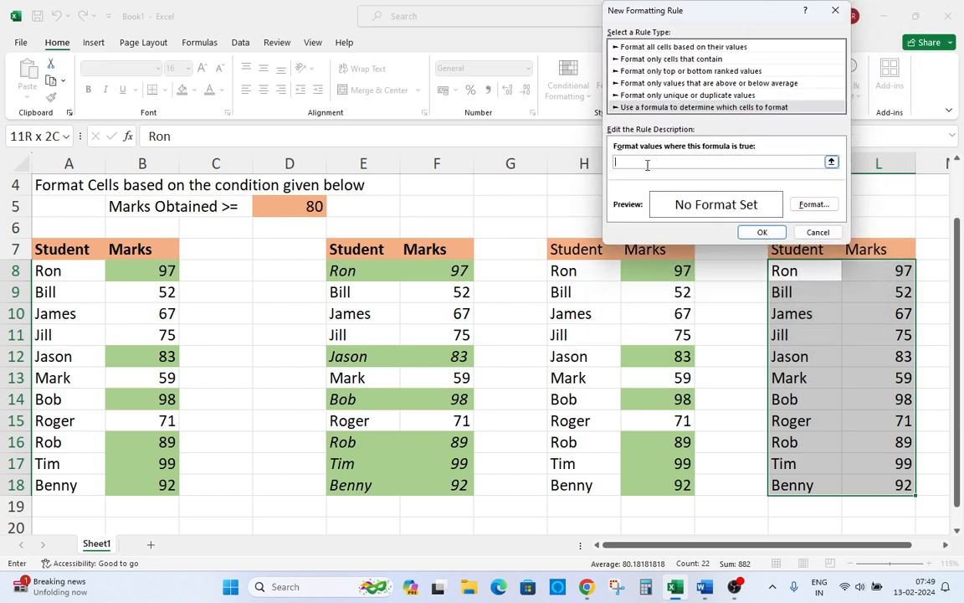
Enter =$L8>=$D$5 as the rule's formula, locking column L but leaving row 8 relative
click(898, 271)
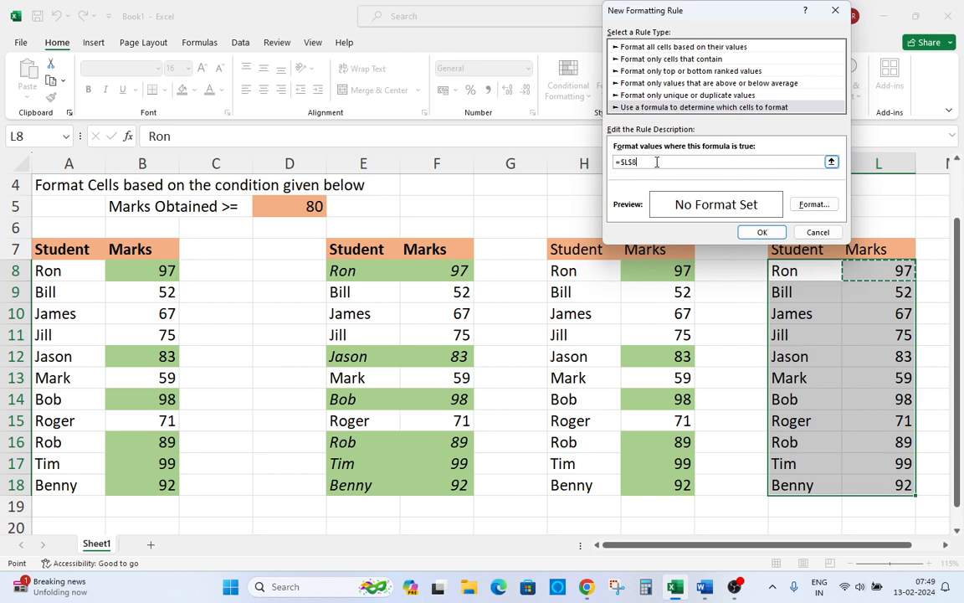
text(>)
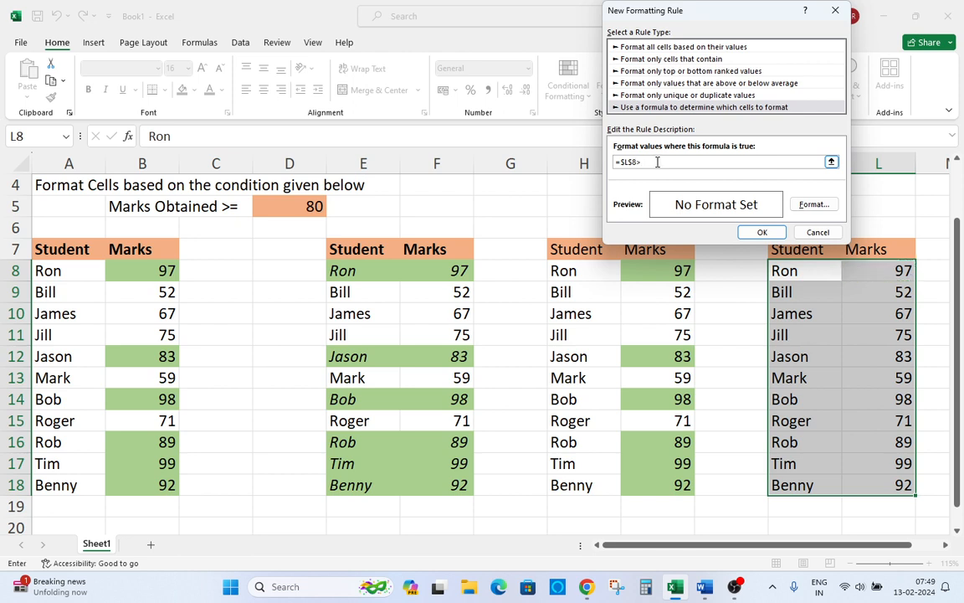
text(=)
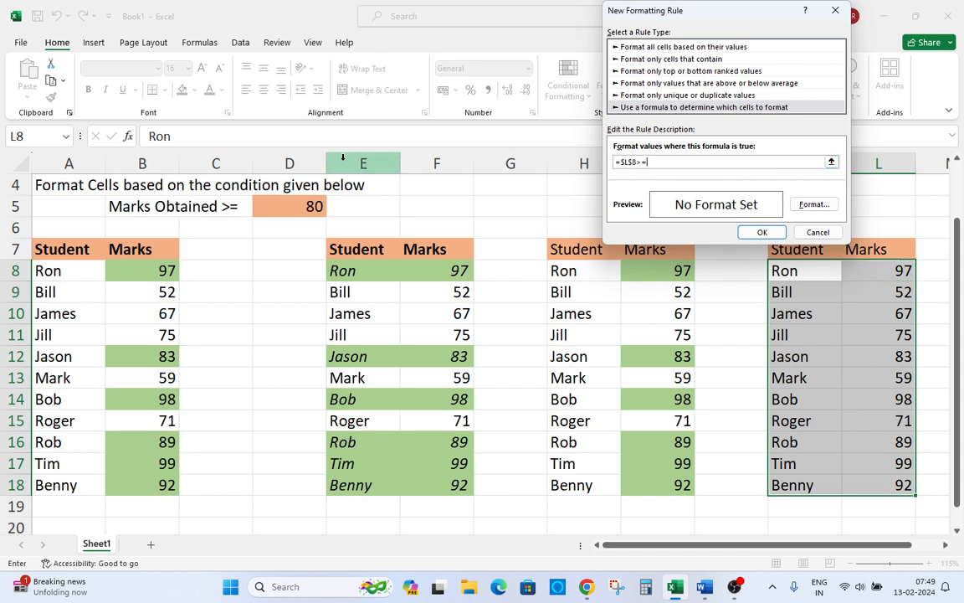
click(311, 206)
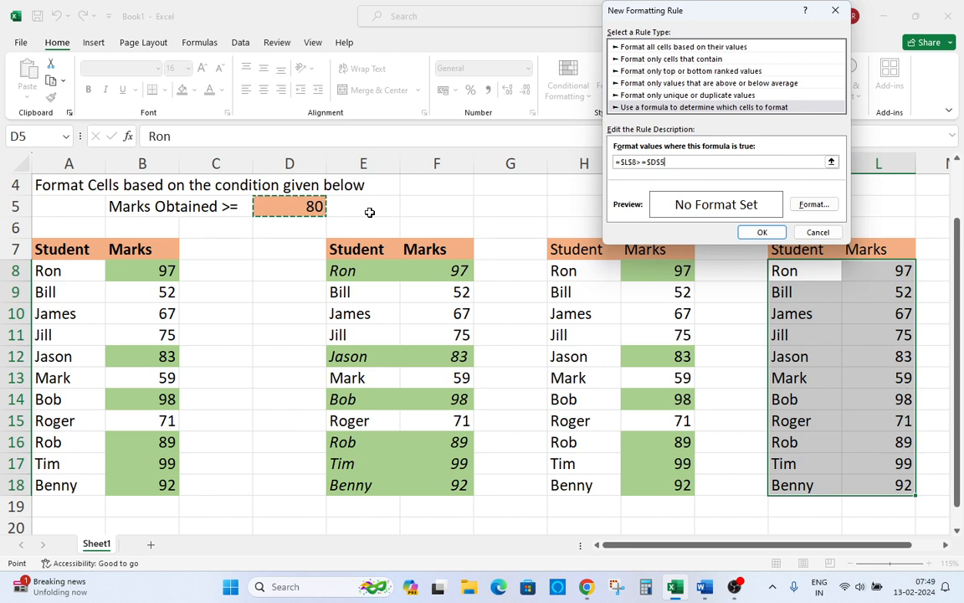
click(635, 163)
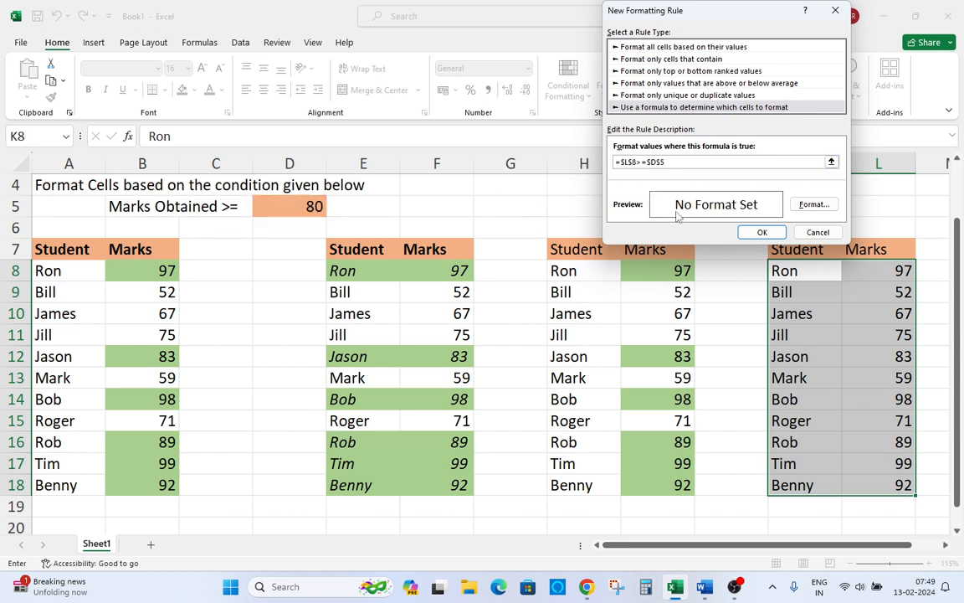
drag(697, 17, 500, 57)
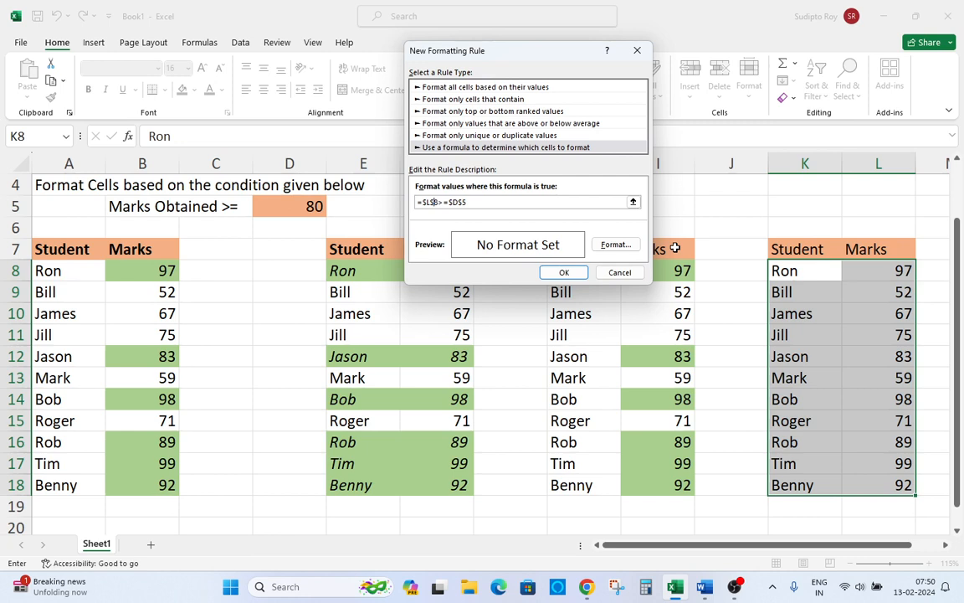
key(BackSpace)
Give the rule a light green fill and apply it to K8:L18
click(632, 250)
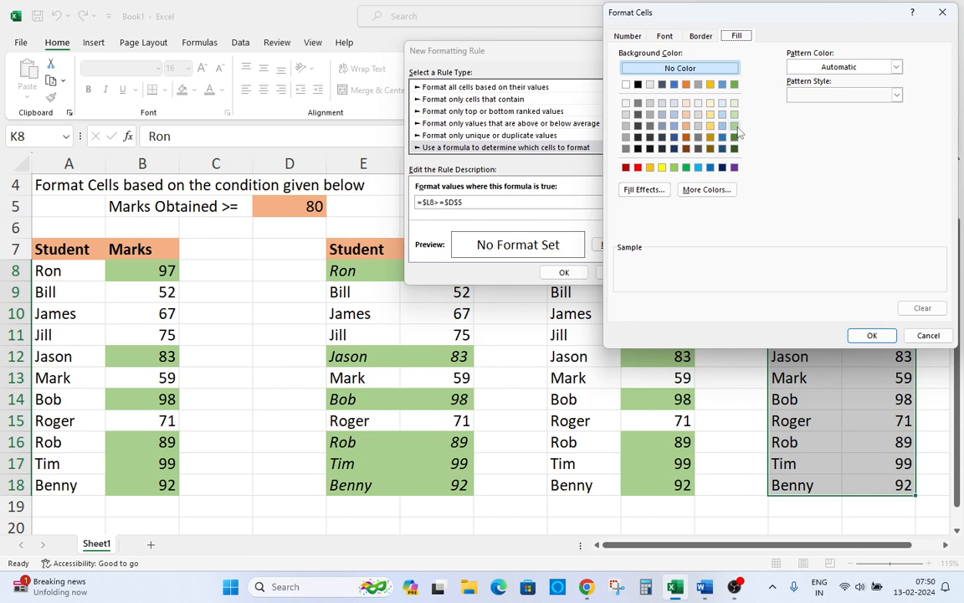
click(735, 126)
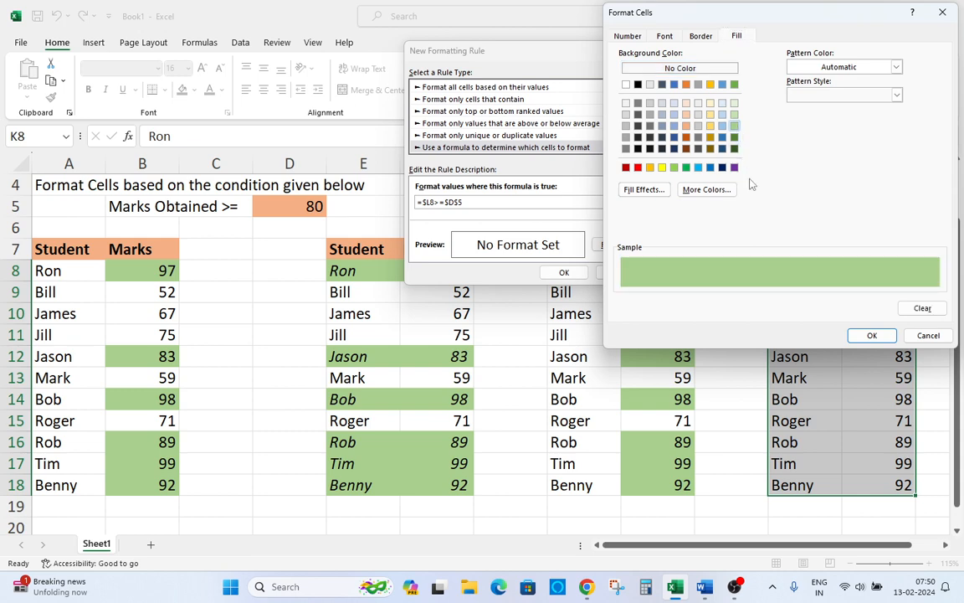
click(871, 335)
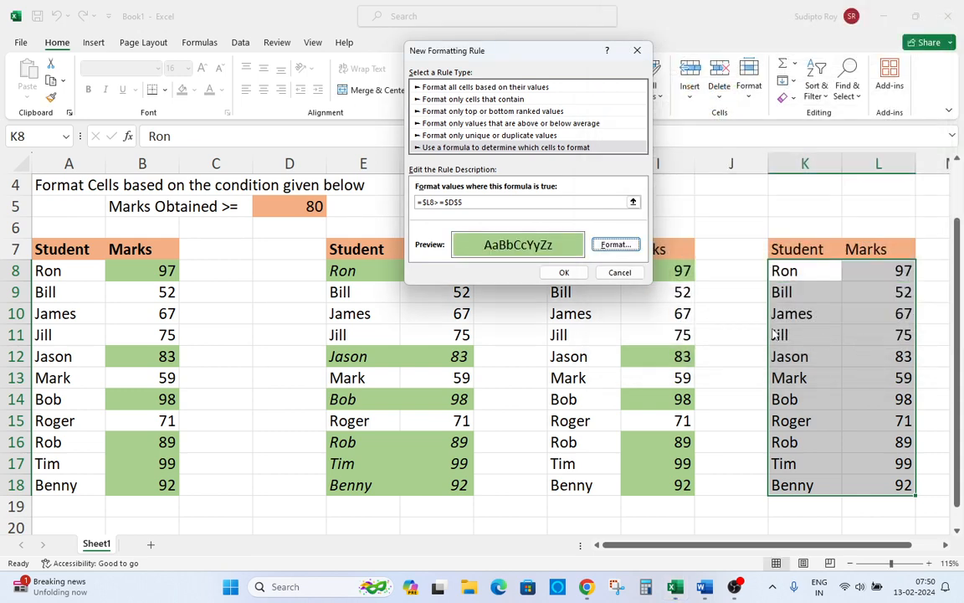
click(564, 272)
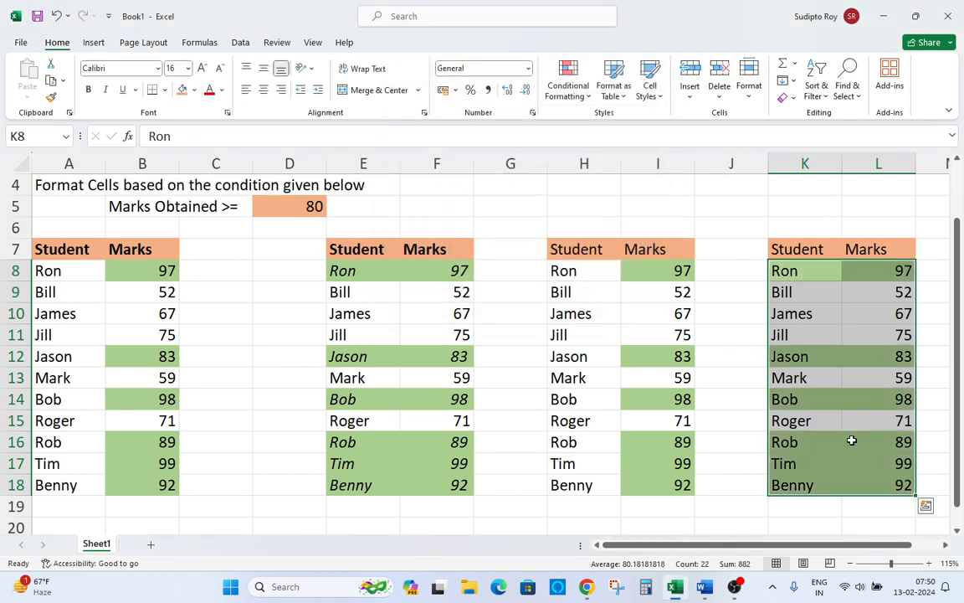
click(790, 272)
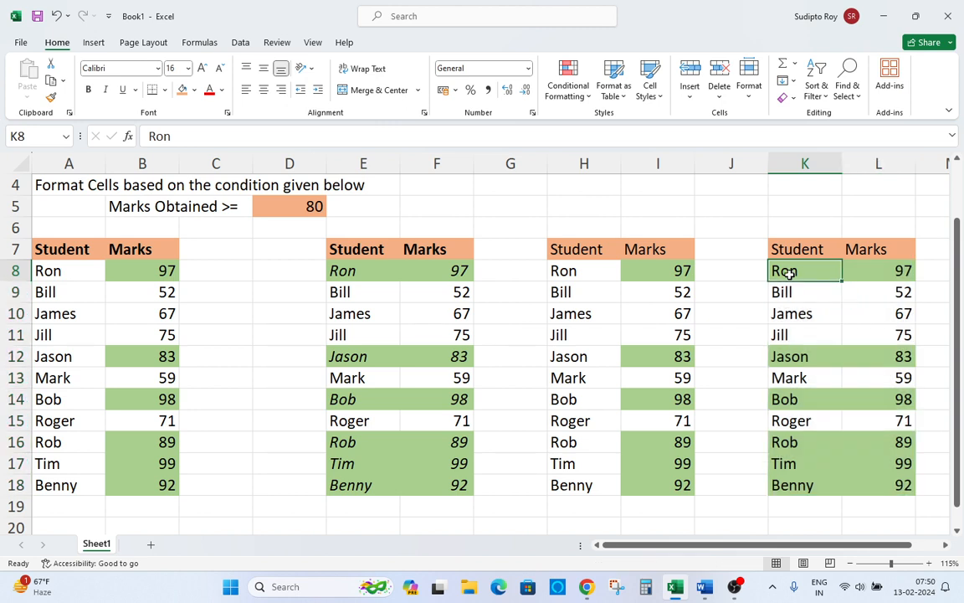
key(ctrl+shift+Down)
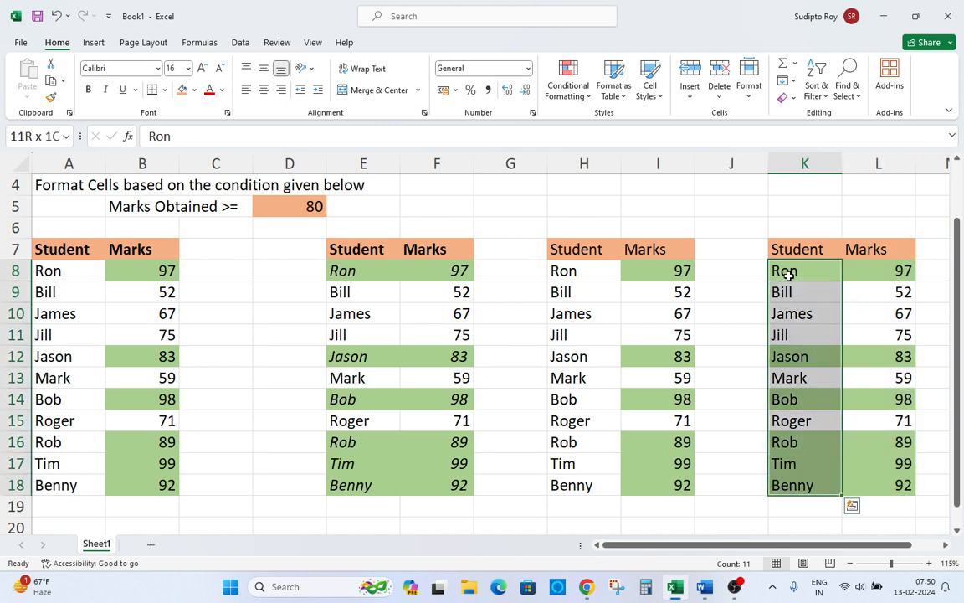
key(ctrl+shift+Right)
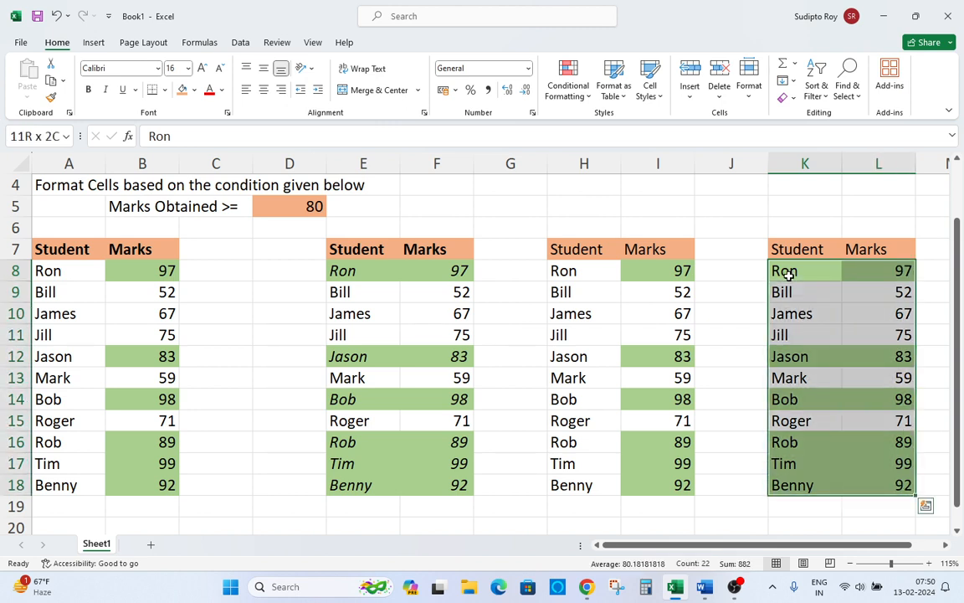
click(584, 98)
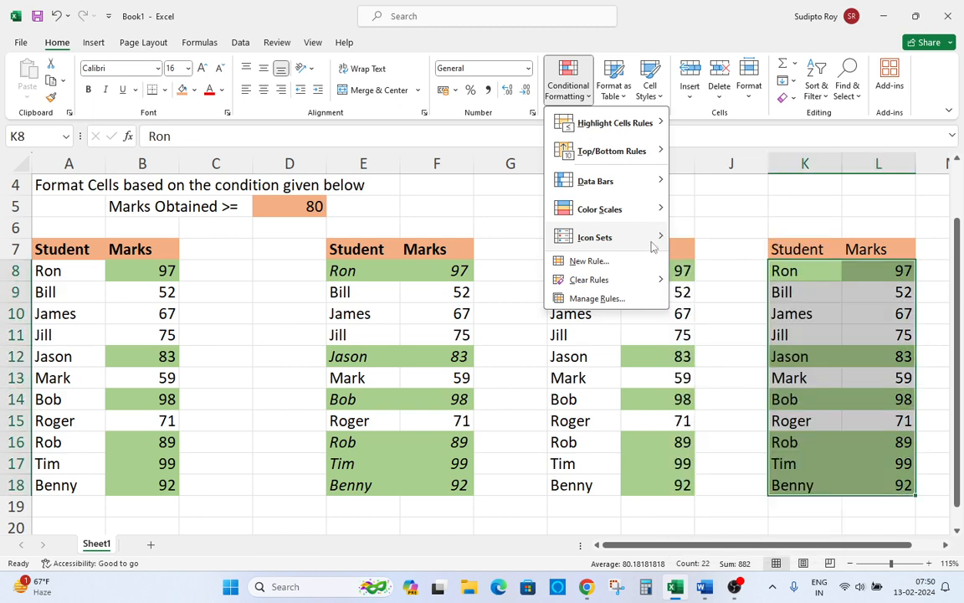
click(595, 261)
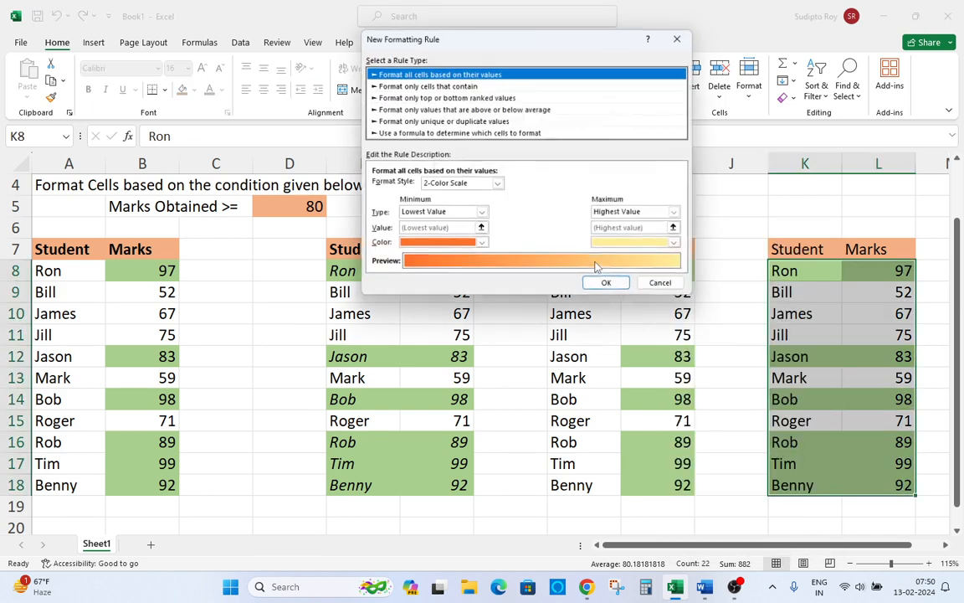
click(499, 133)
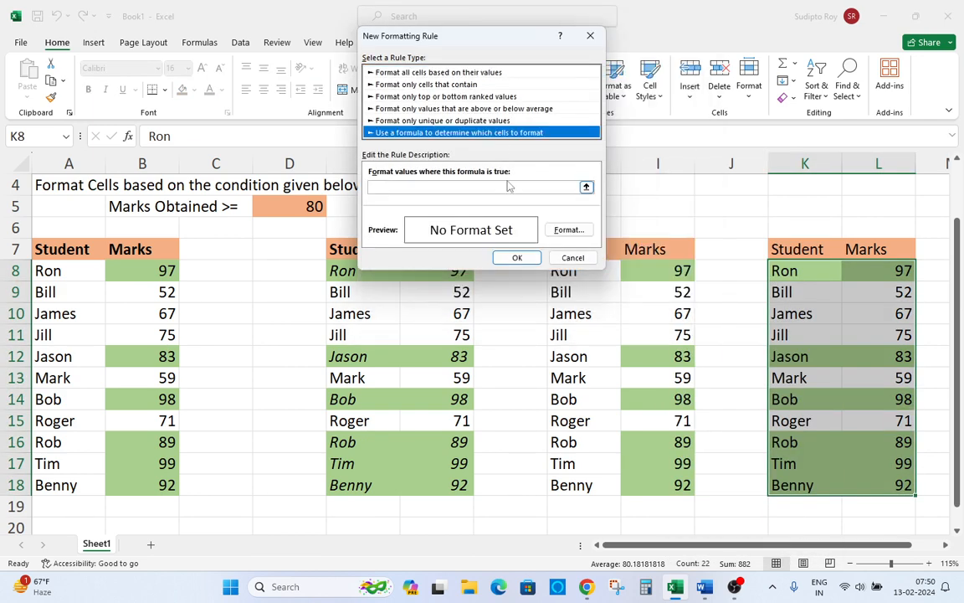
key(Escape)
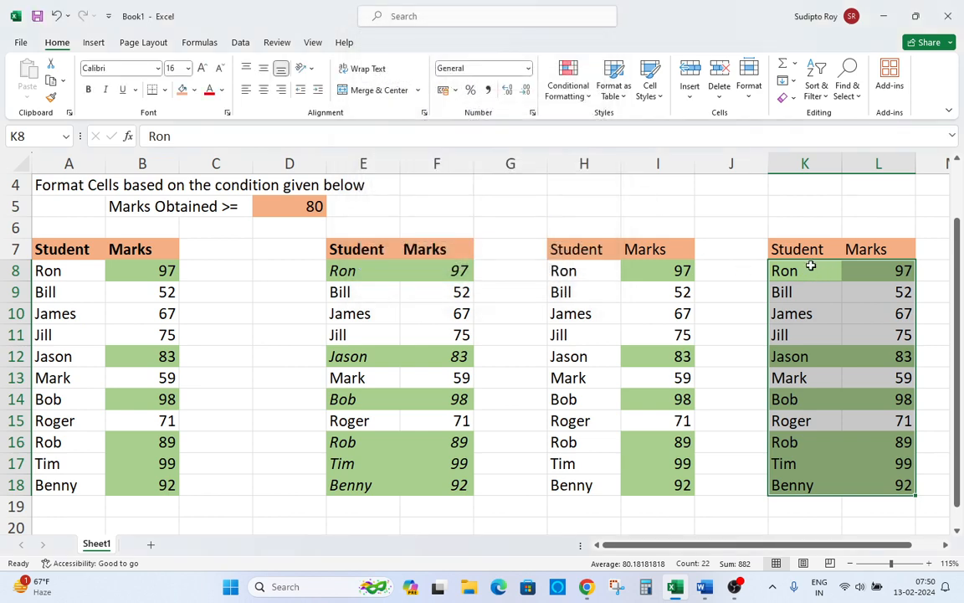
Examine the conditional formatting rule on K8:L18, checking its formula and the range it applies to
click(569, 90)
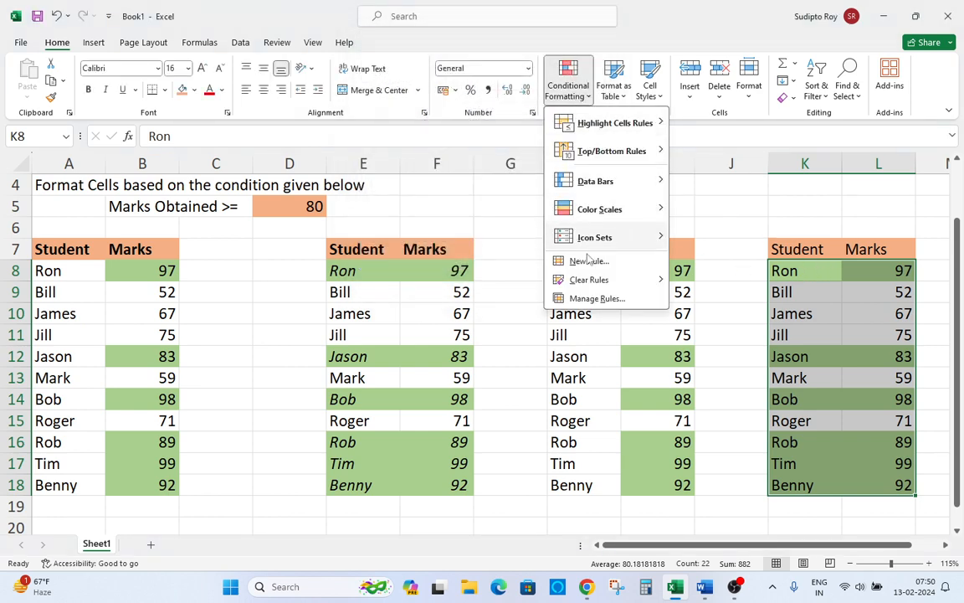
click(596, 299)
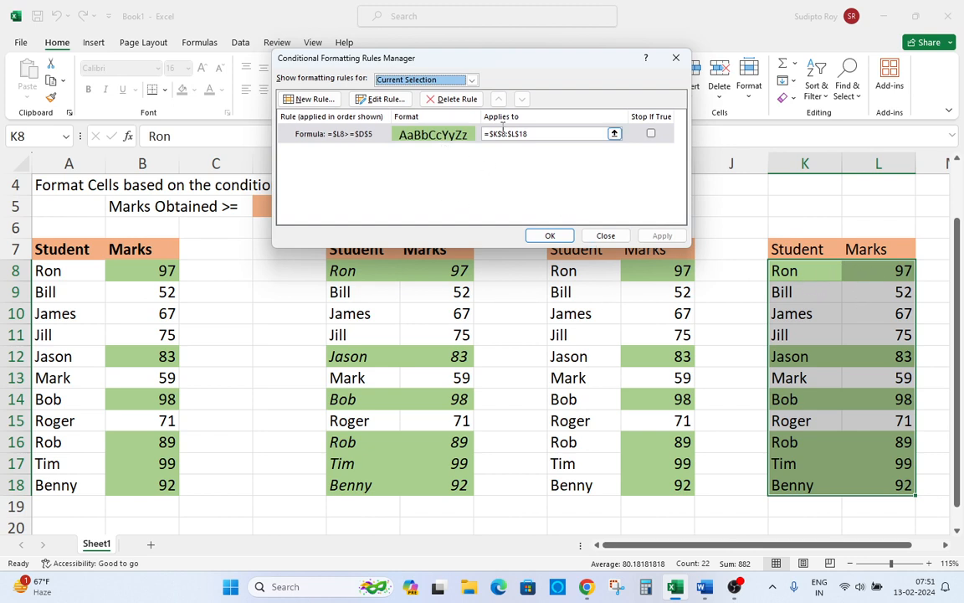
drag(517, 61, 362, 289)
click(370, 362)
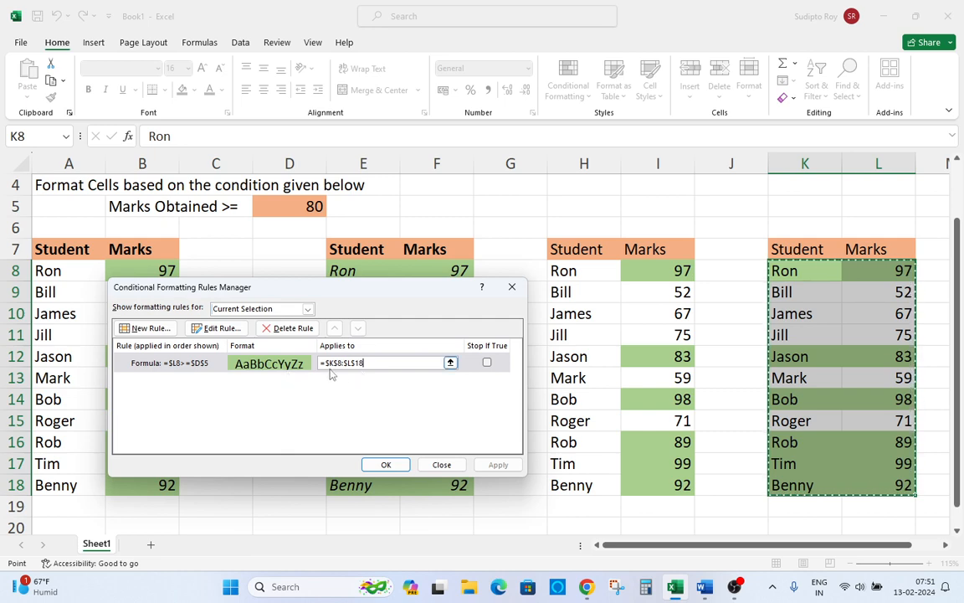
key(Return)
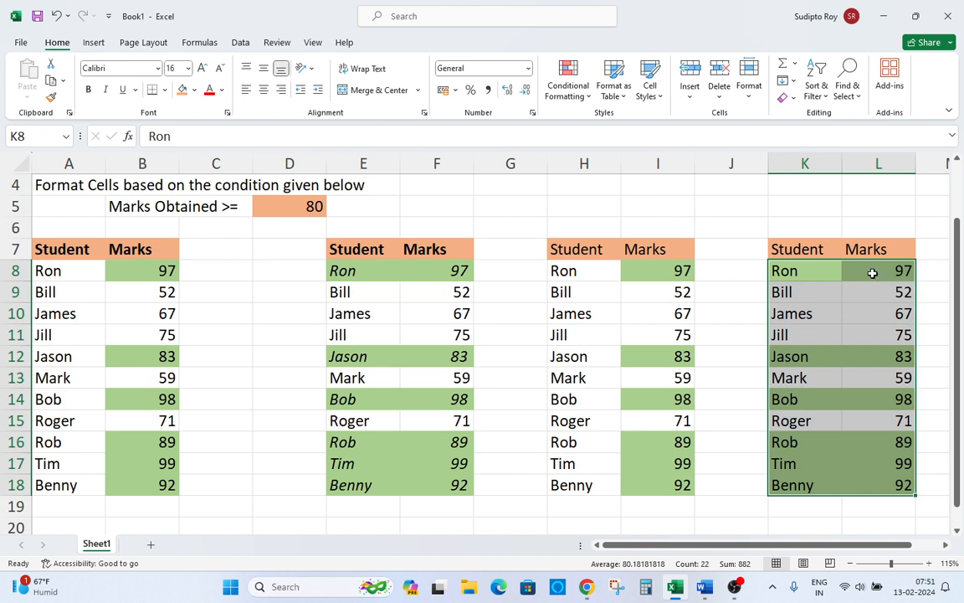
Delete the existing conditional formatting rule from the student and marks range K8:L18
drag(812, 266, 900, 486)
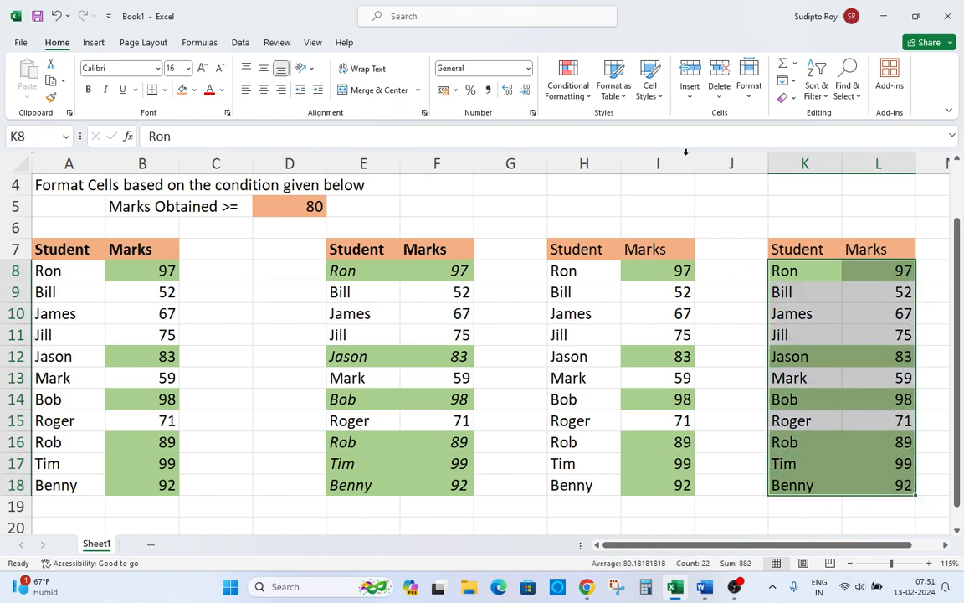
click(569, 89)
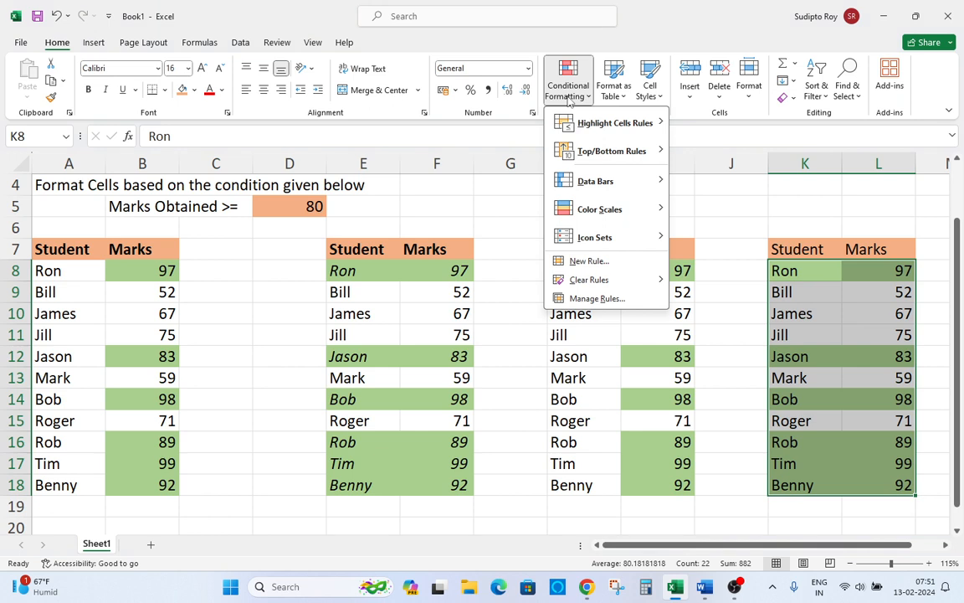
click(594, 299)
click(237, 363)
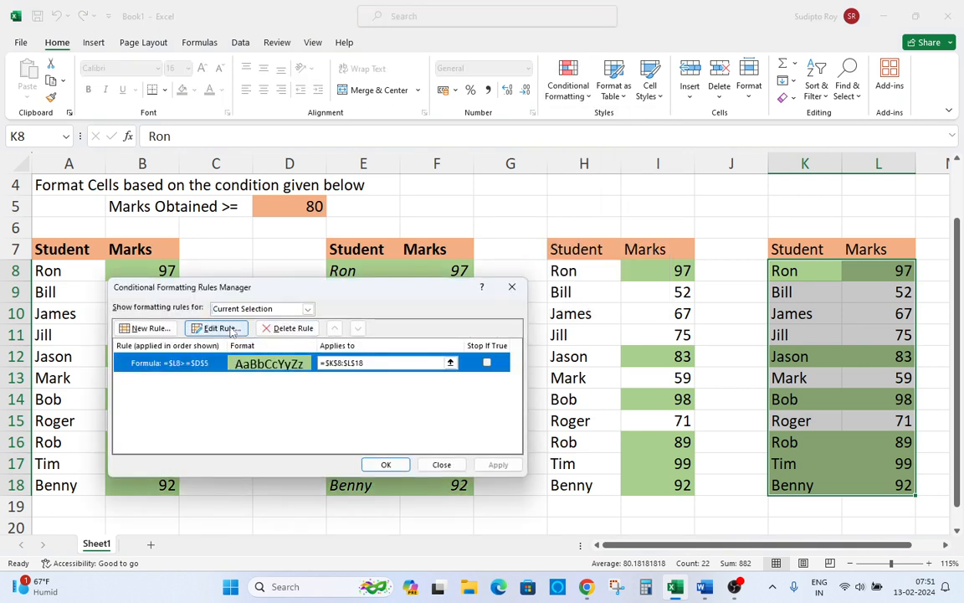
click(289, 328)
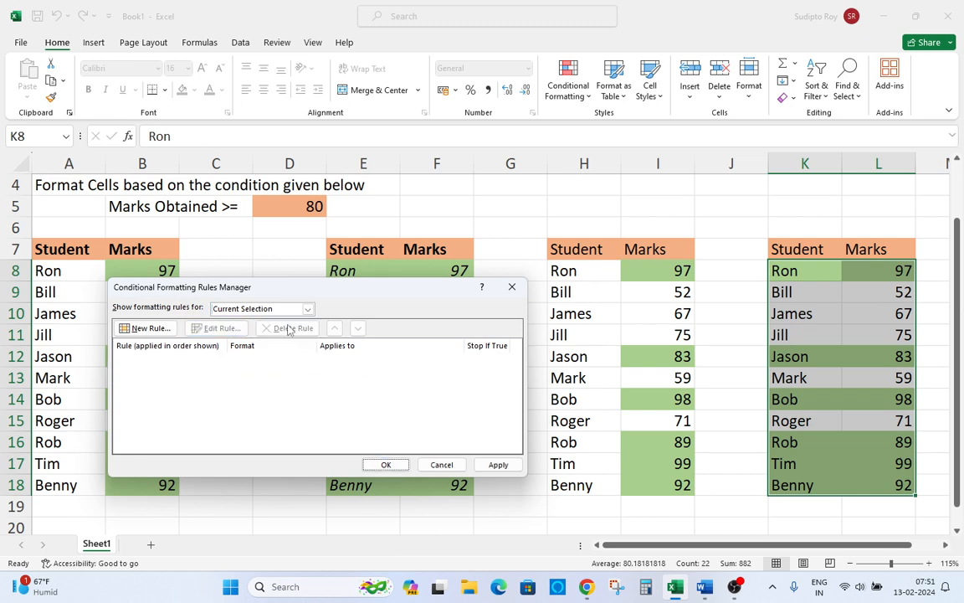
click(498, 464)
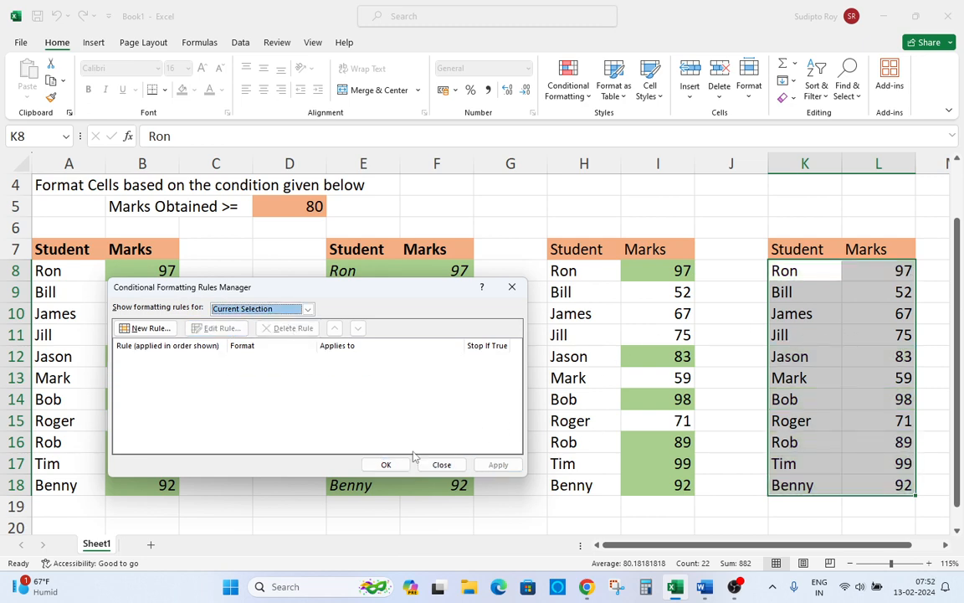
click(388, 465)
drag(877, 395, 873, 380)
Start a new conditional formatting rule for K8:L18 that uses a formula to determine which cells to format
click(791, 271)
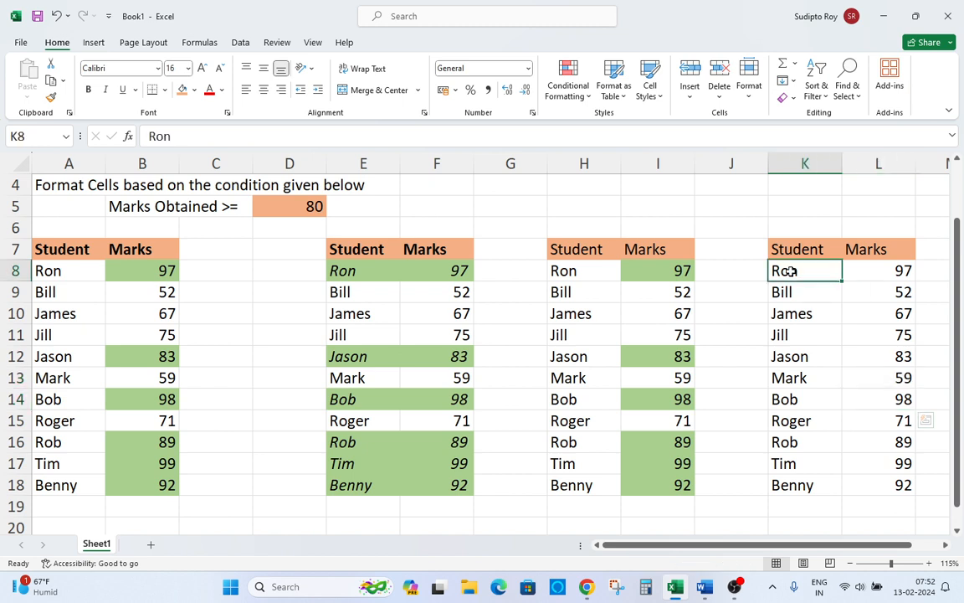
drag(791, 272, 879, 484)
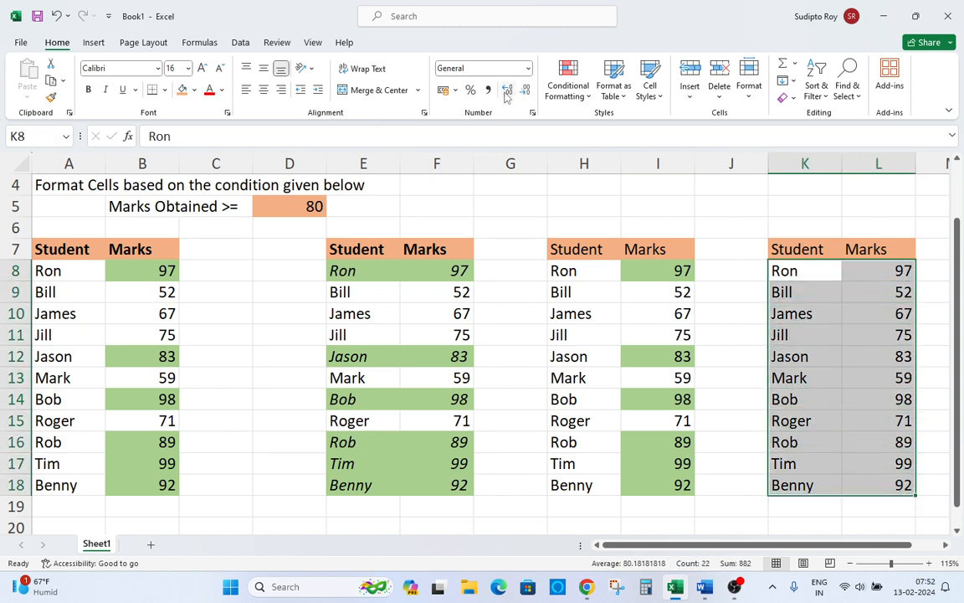
click(582, 100)
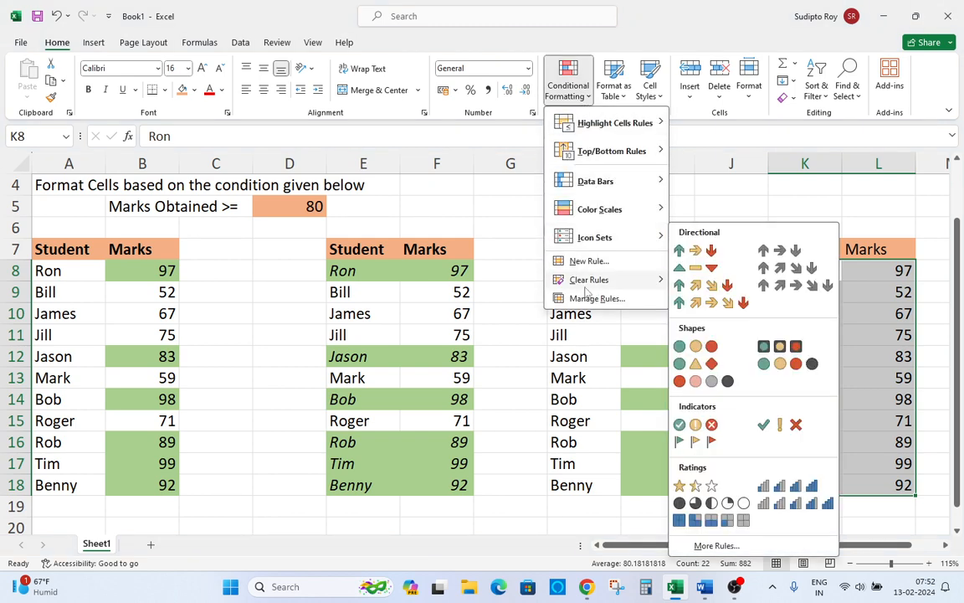
click(589, 262)
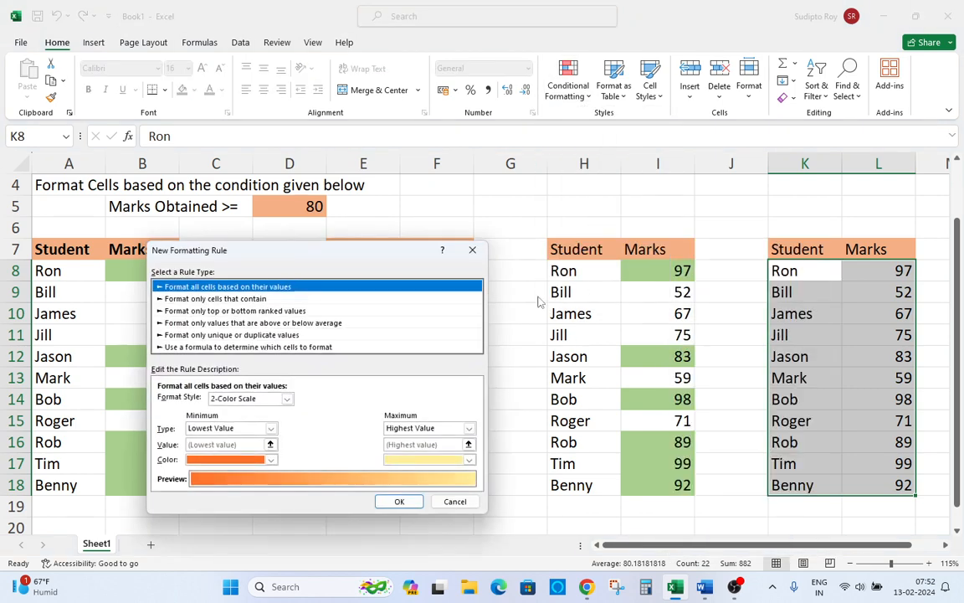
click(223, 348)
Enter =$L8>=$D$5 as the rule's formula, keeping column L absolute and row 8 relative
click(232, 400)
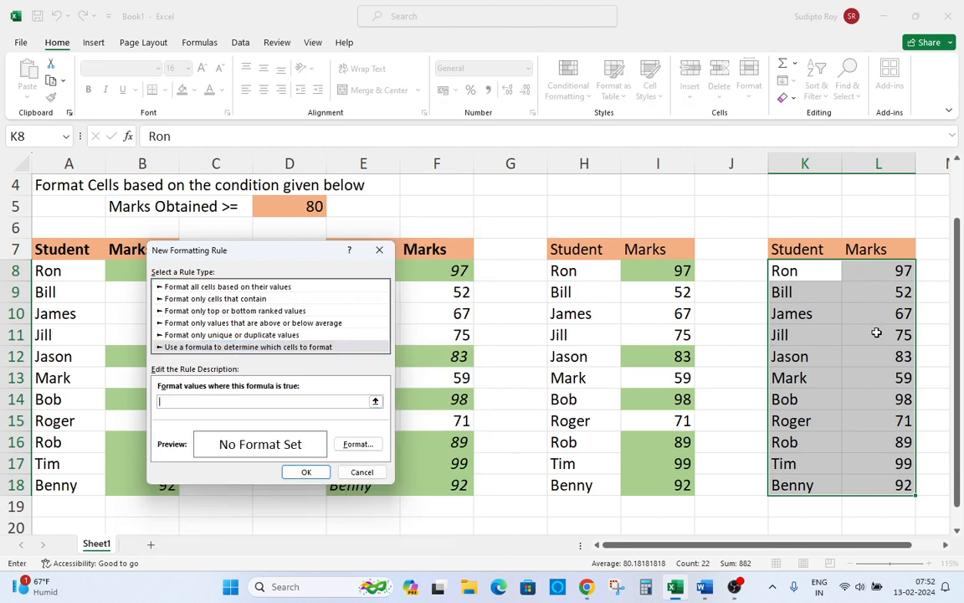
click(896, 271)
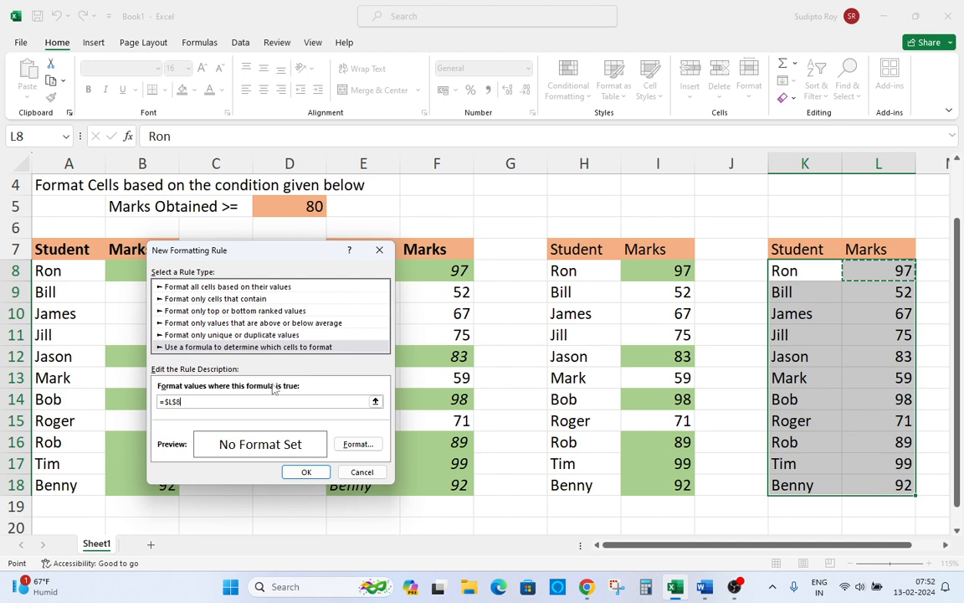
text(>)
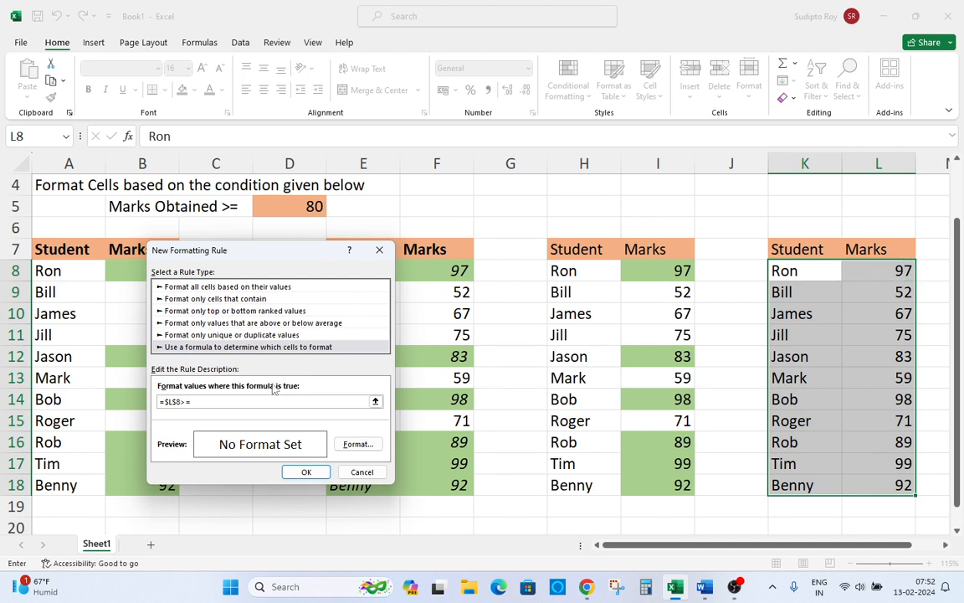
text(=)
click(313, 206)
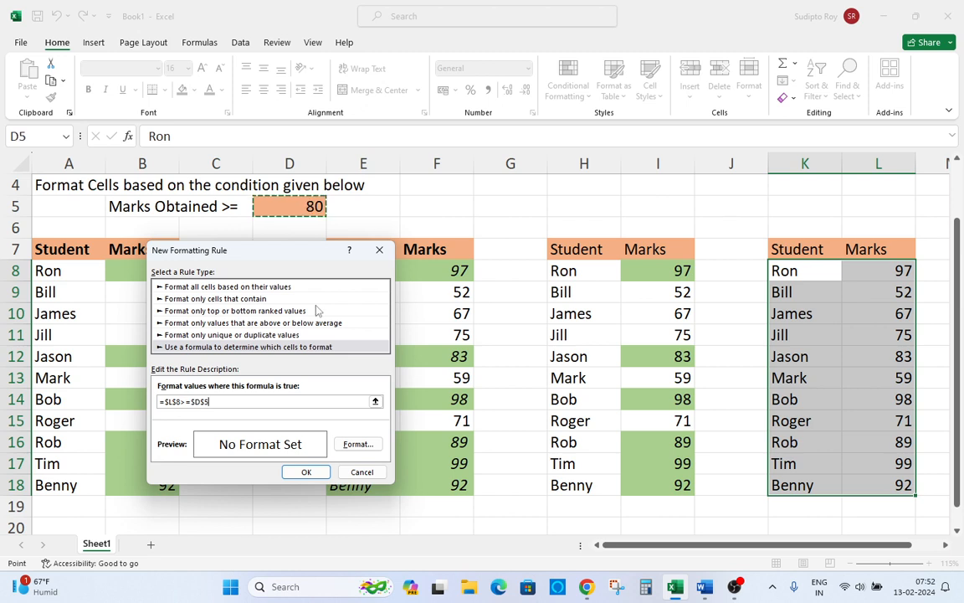
click(178, 402)
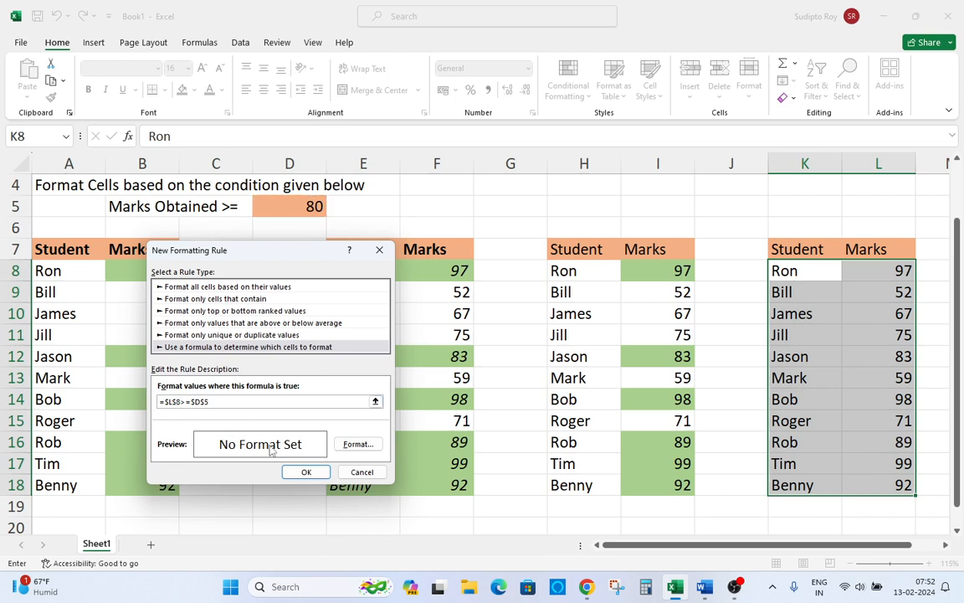
key(BackSpace)
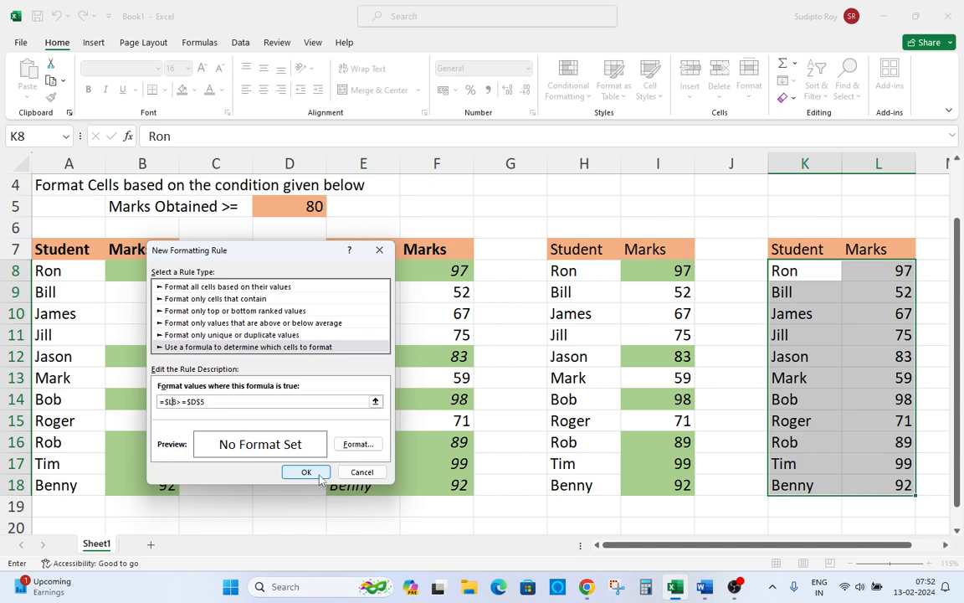
Give the rule a medium green fill and Bold Italic font style, and apply it to K8:L18
click(358, 444)
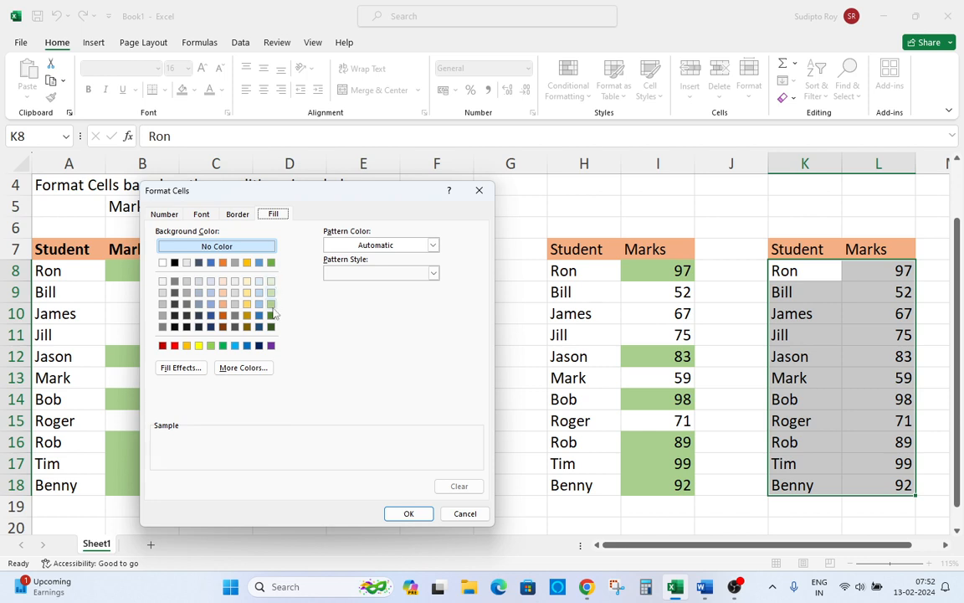
click(272, 264)
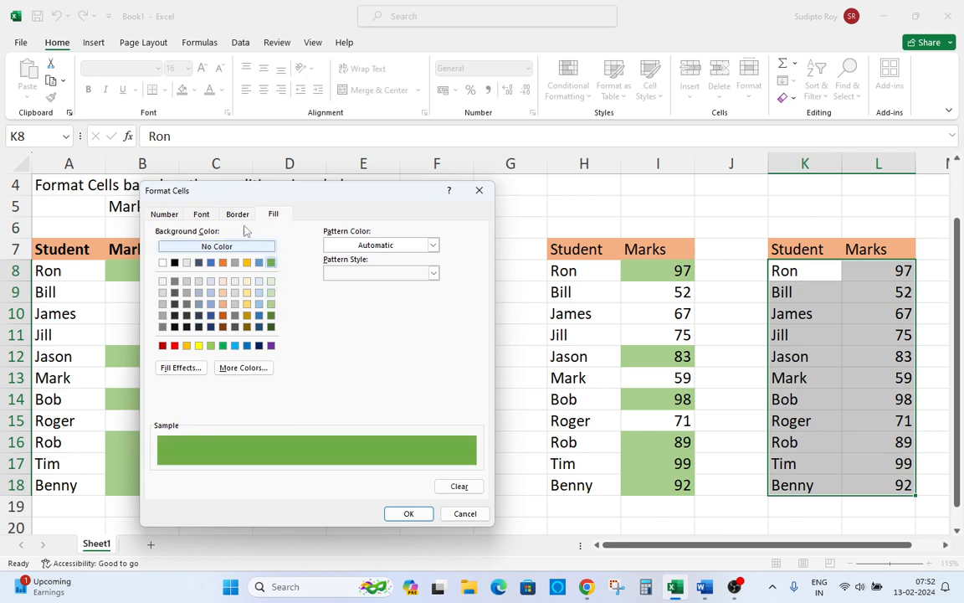
click(206, 216)
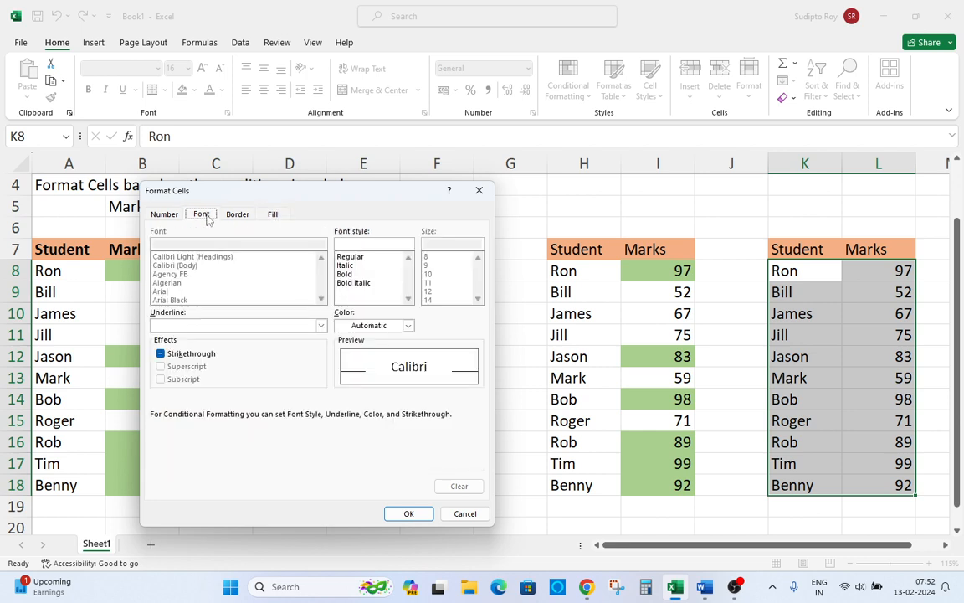
click(347, 265)
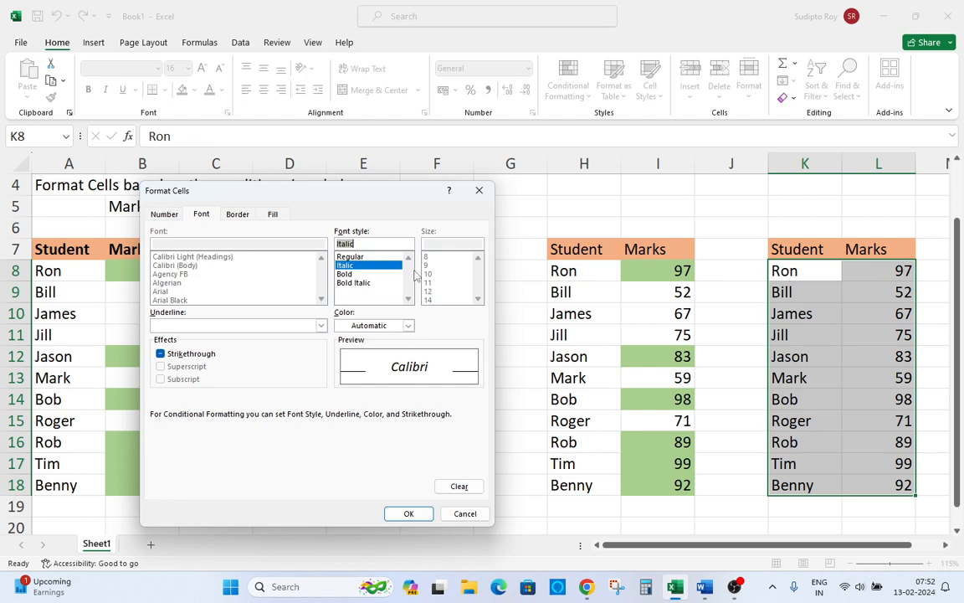
drag(389, 190, 545, 211)
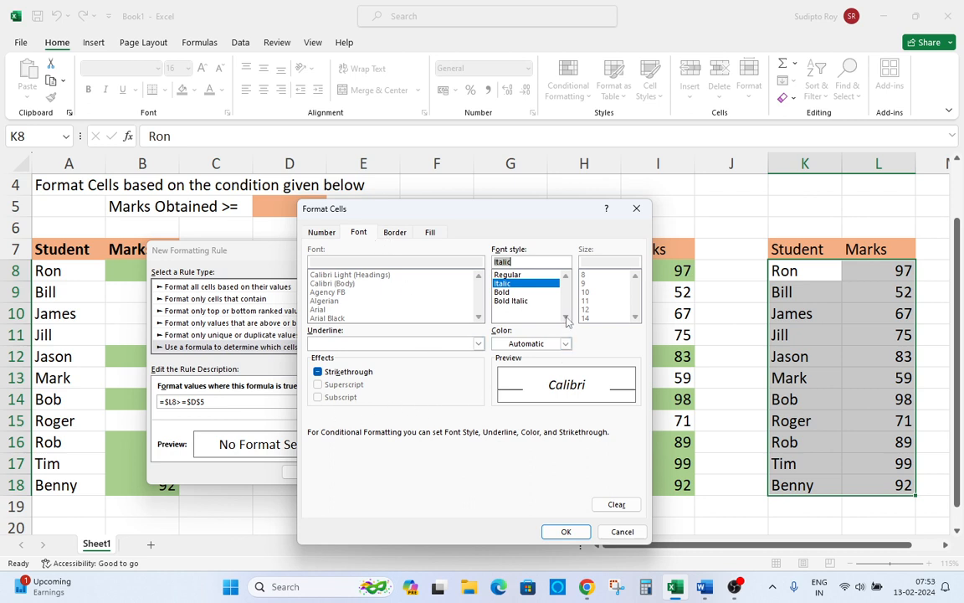
click(525, 300)
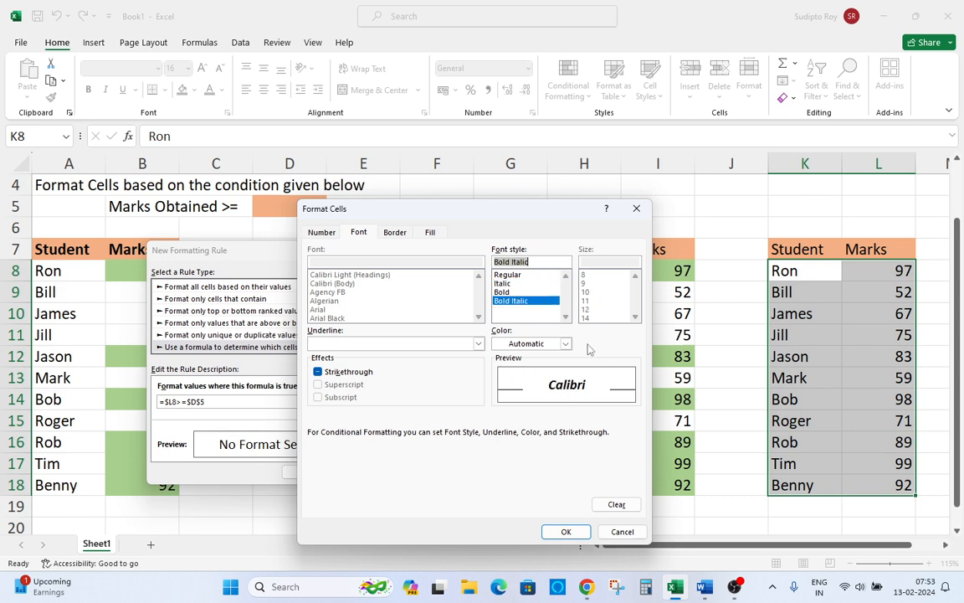
click(565, 532)
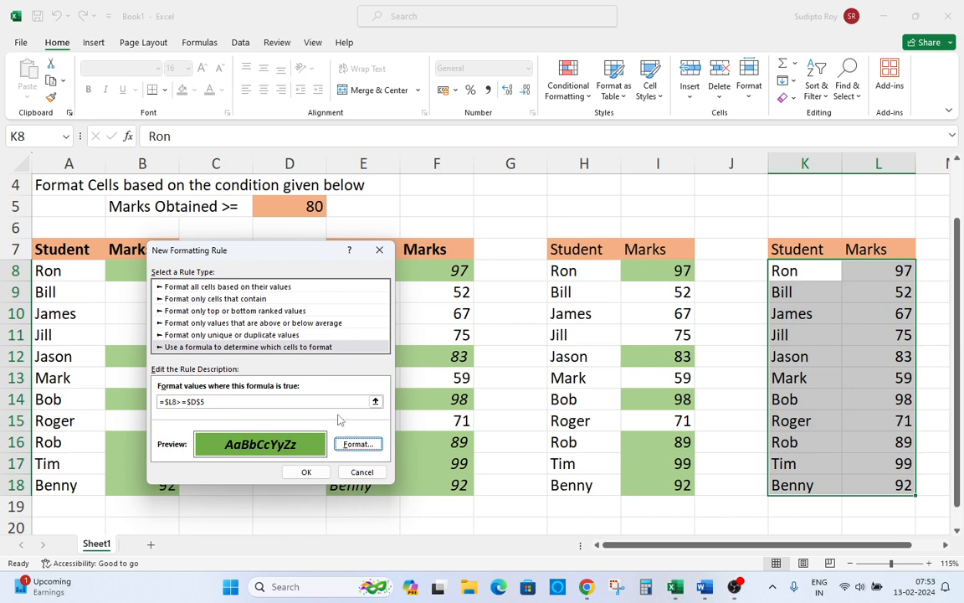
click(308, 471)
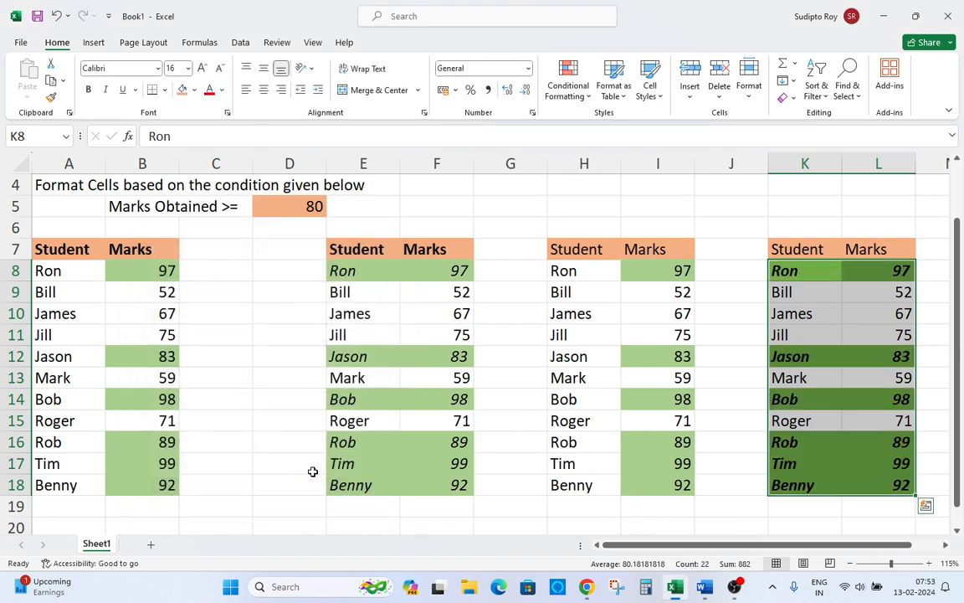
Compare the row highlighting in K8:L18 with the marks-only highlighting in I8:I18, checking both against the threshold in D5
click(775, 442)
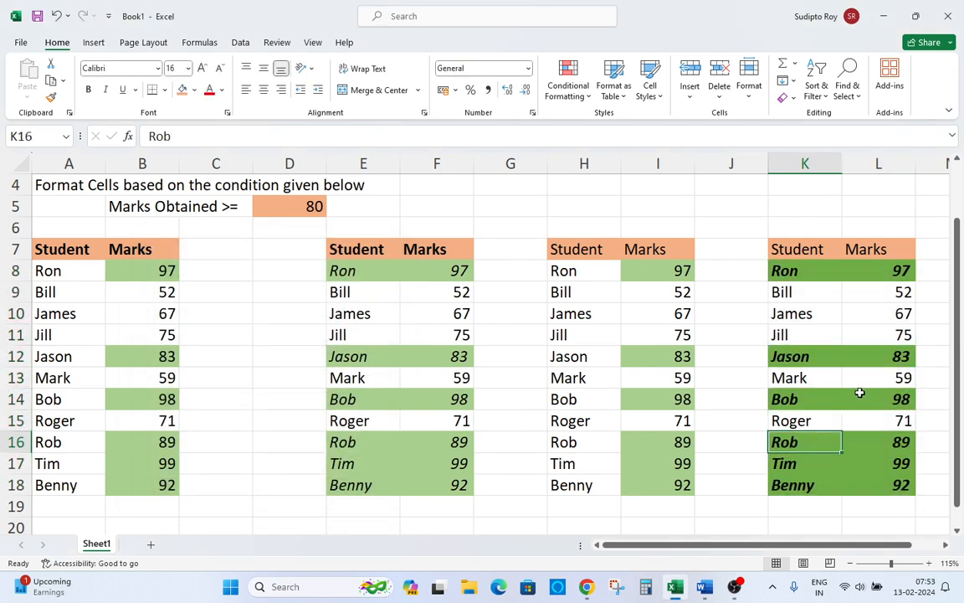
click(866, 272)
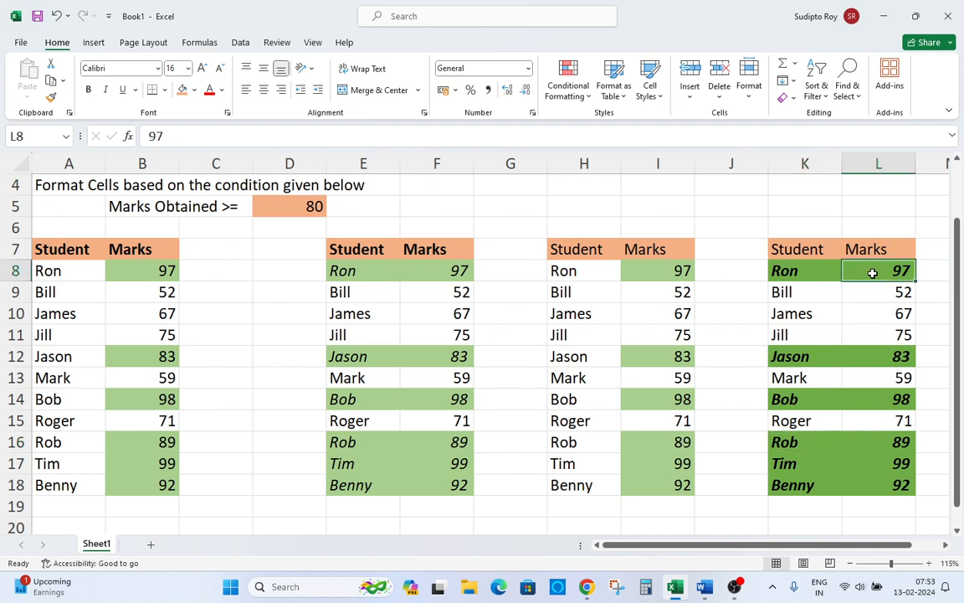
click(777, 270)
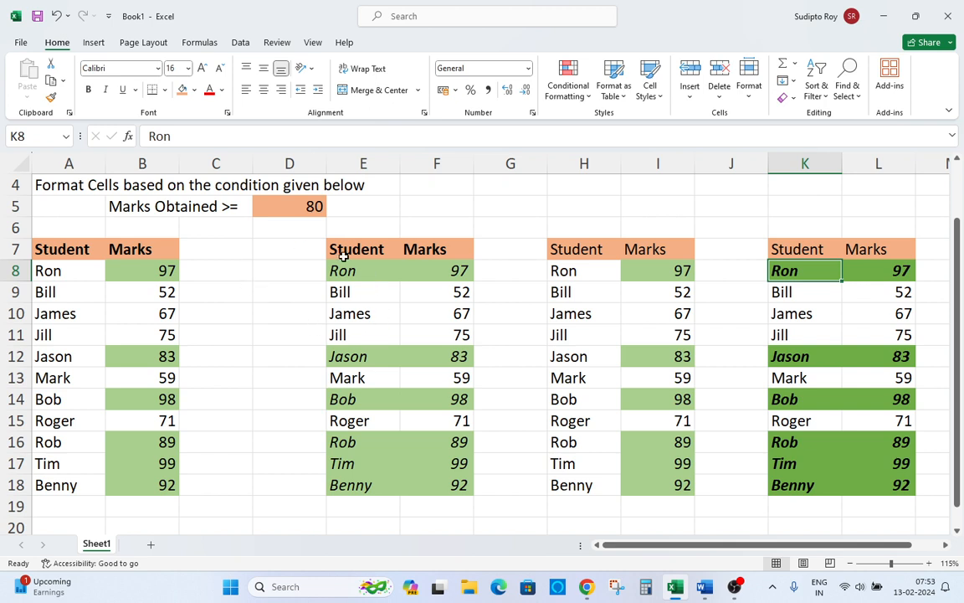
scroll(363, 278, up, 1)
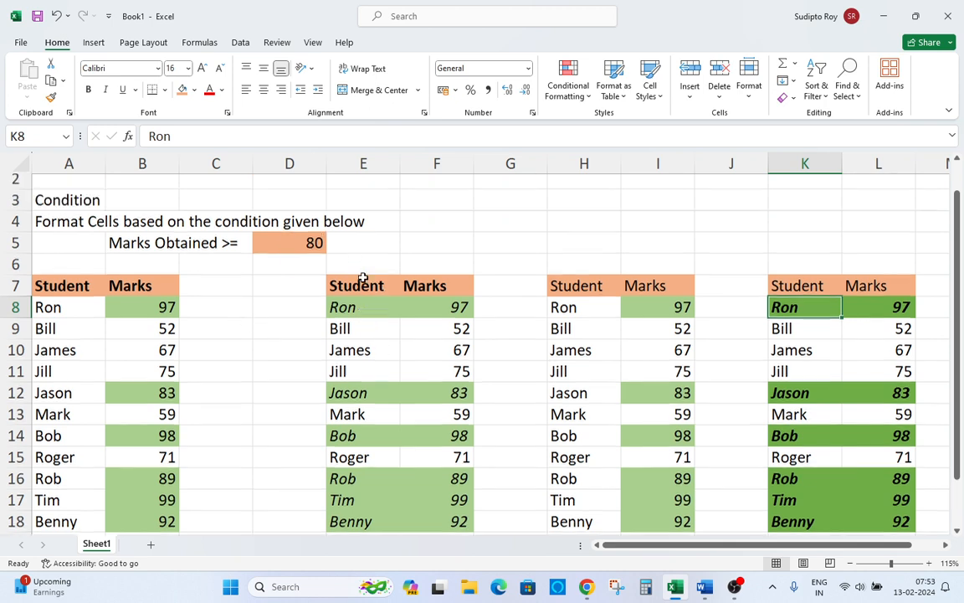
scroll(363, 278, up, 1)
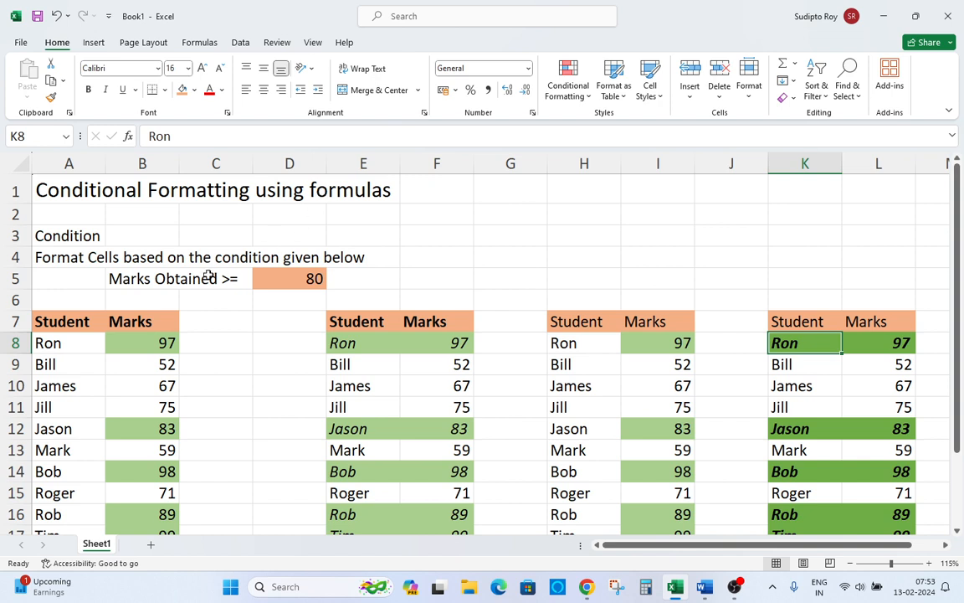
click(308, 278)
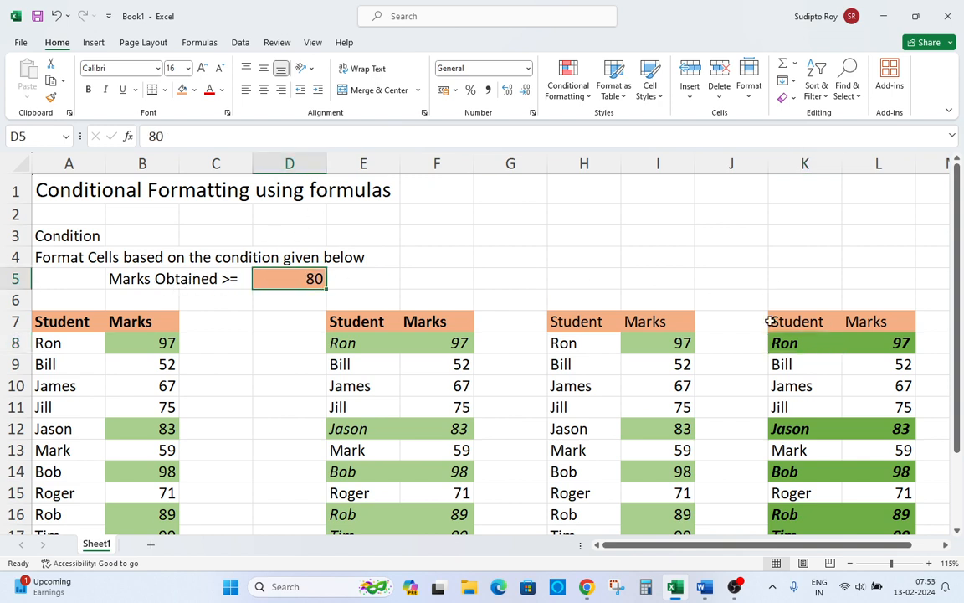
drag(674, 340, 680, 483)
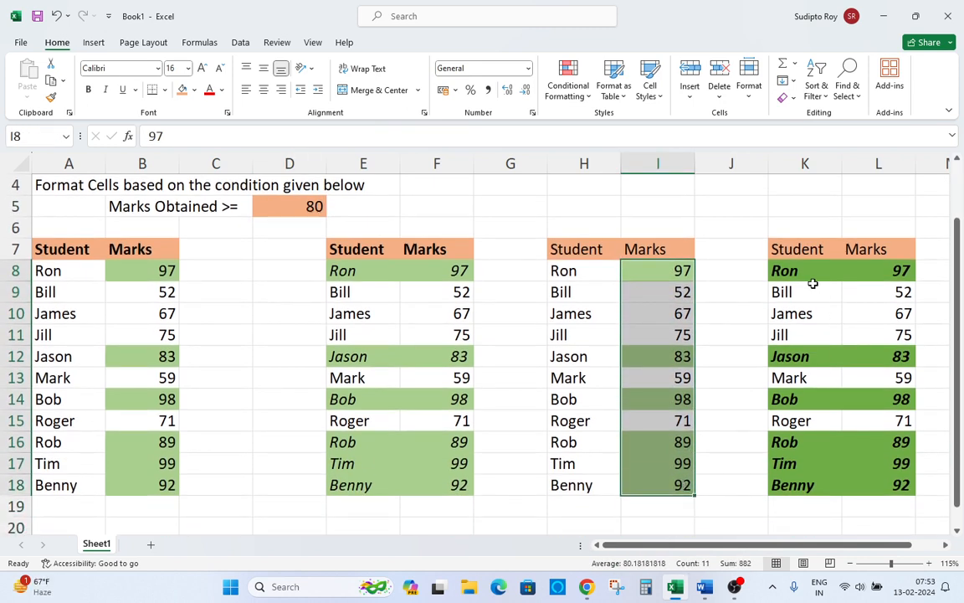
drag(796, 274, 862, 270)
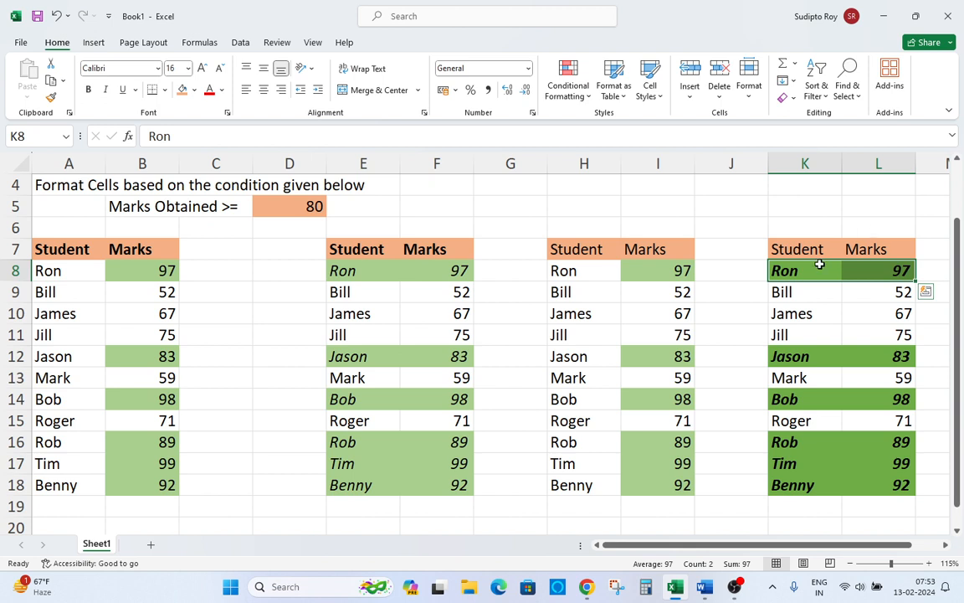
click(673, 269)
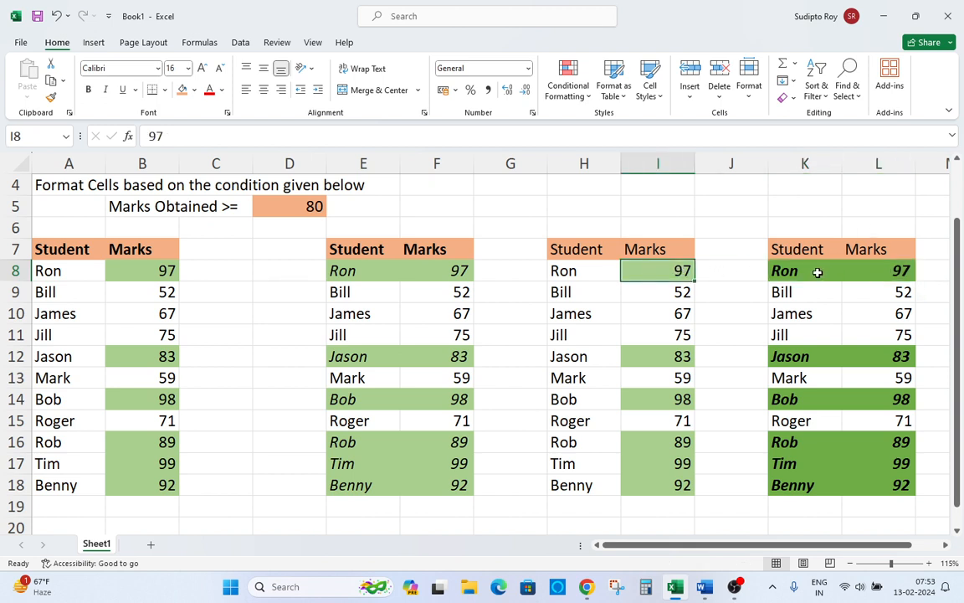
drag(797, 357, 871, 358)
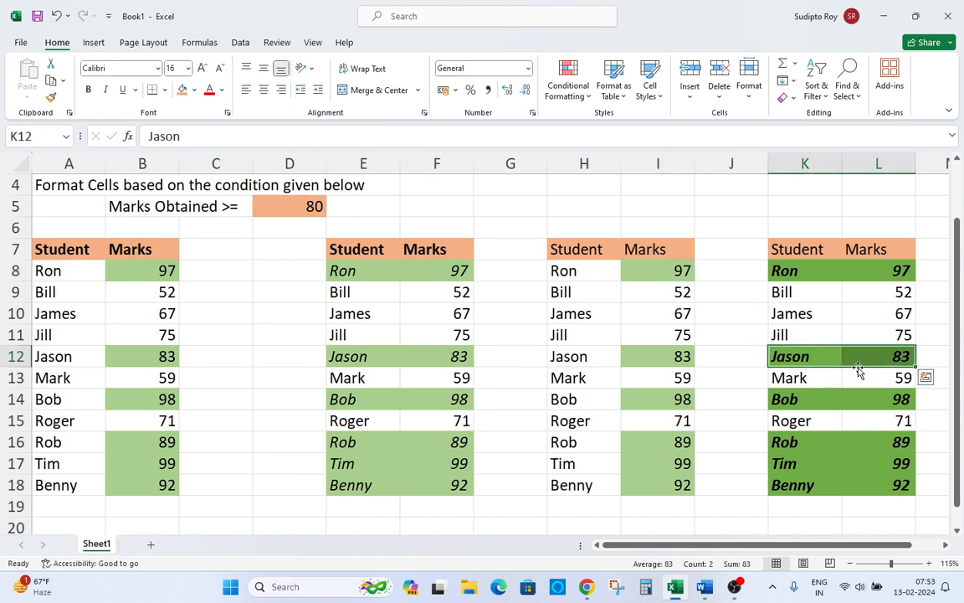
click(789, 399)
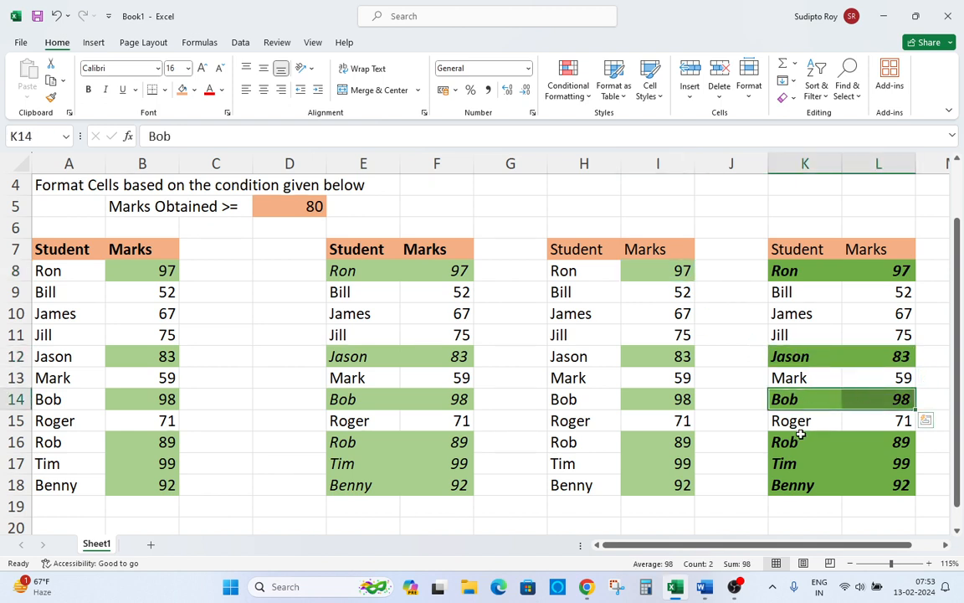
drag(795, 442, 874, 483)
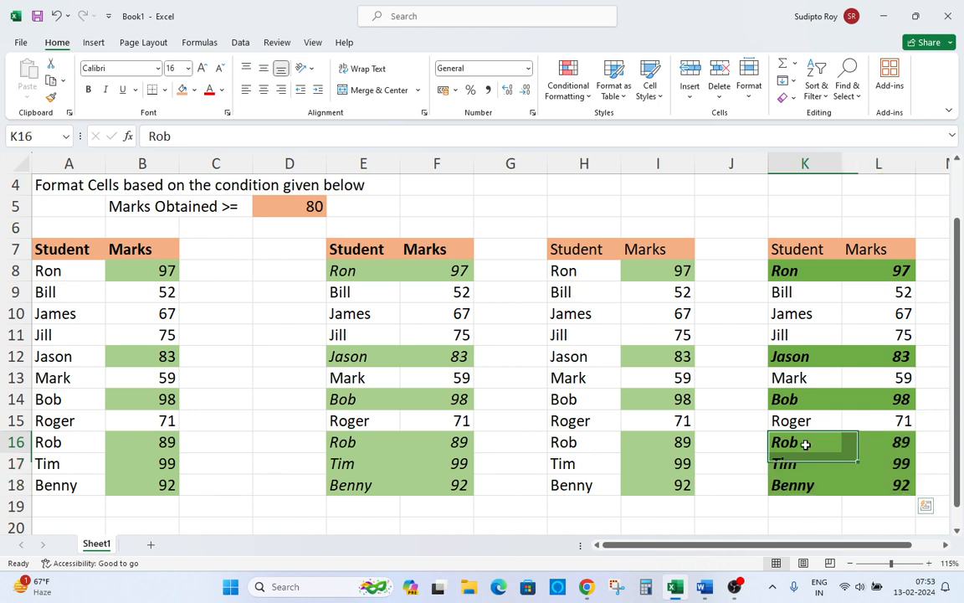
Check the highlighted student rows in K8:L18 and widen column I, the third table's Marks column, slightly
click(831, 444)
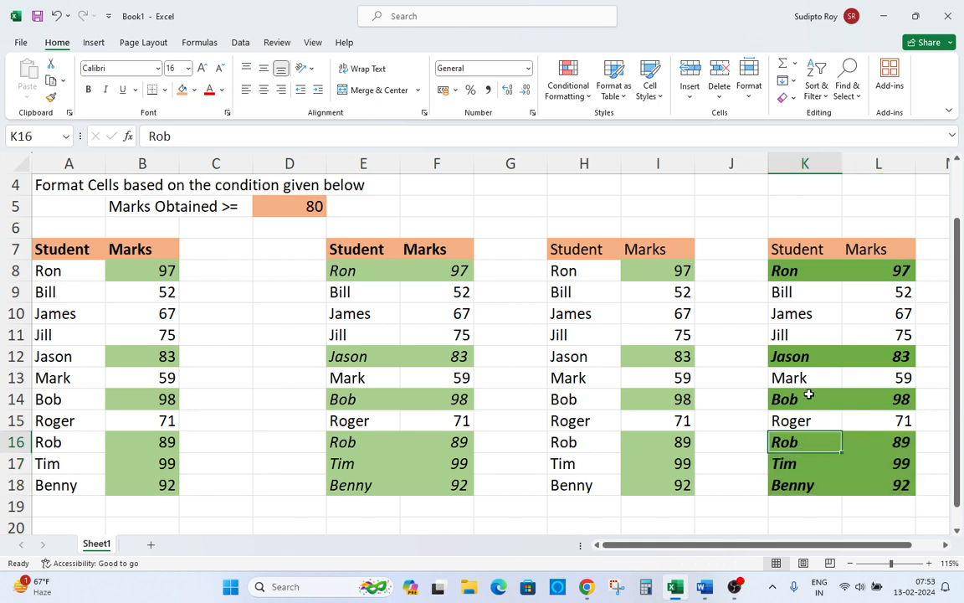
click(790, 271)
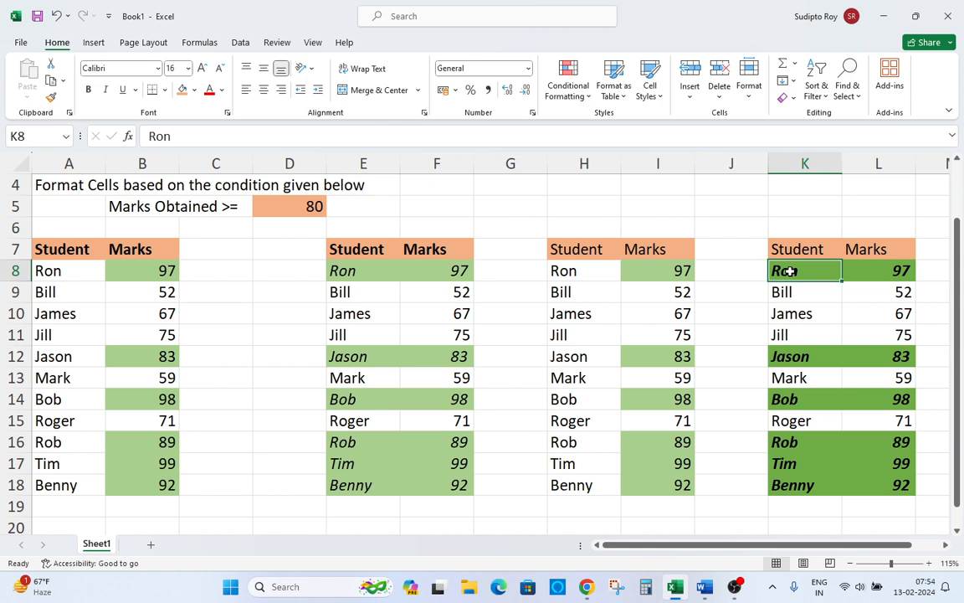
scroll(789, 271, up, 1)
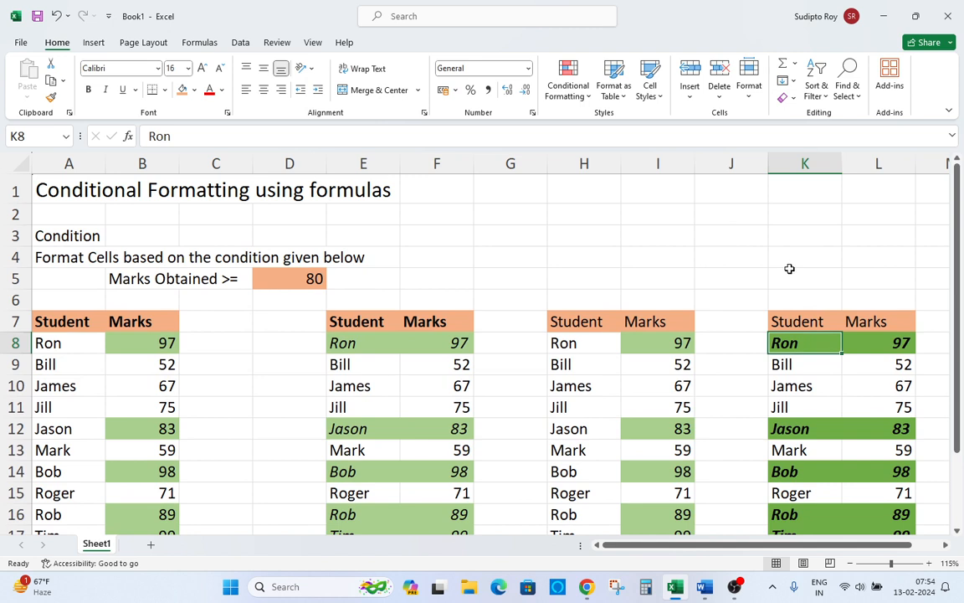
drag(699, 167, 706, 168)
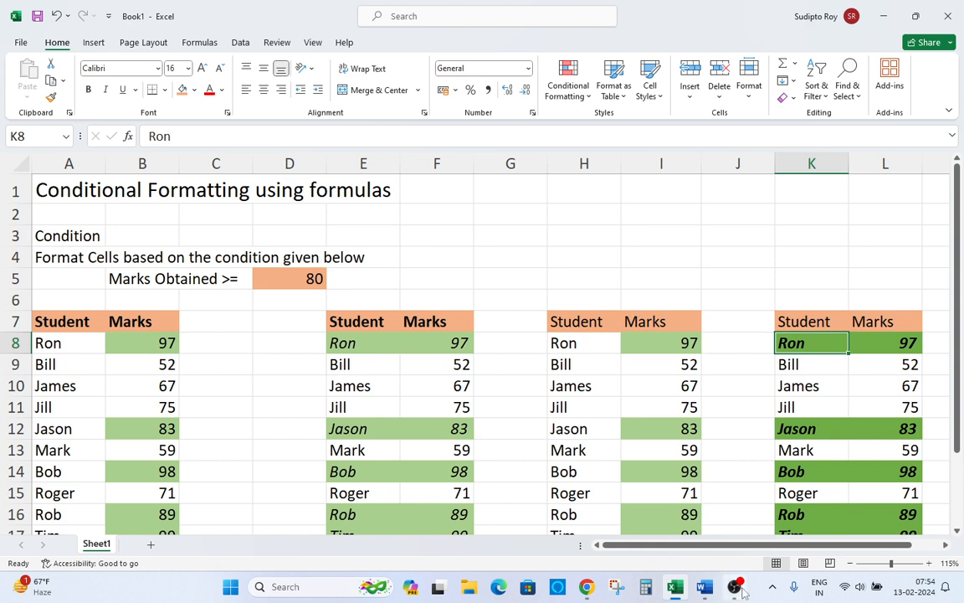
mouse_move(742, 591)
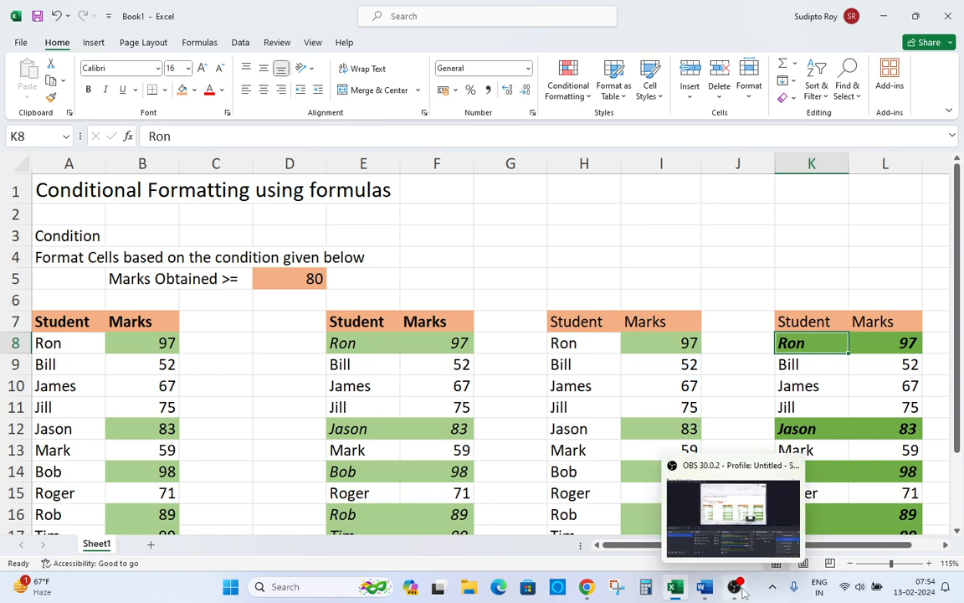
click(737, 588)
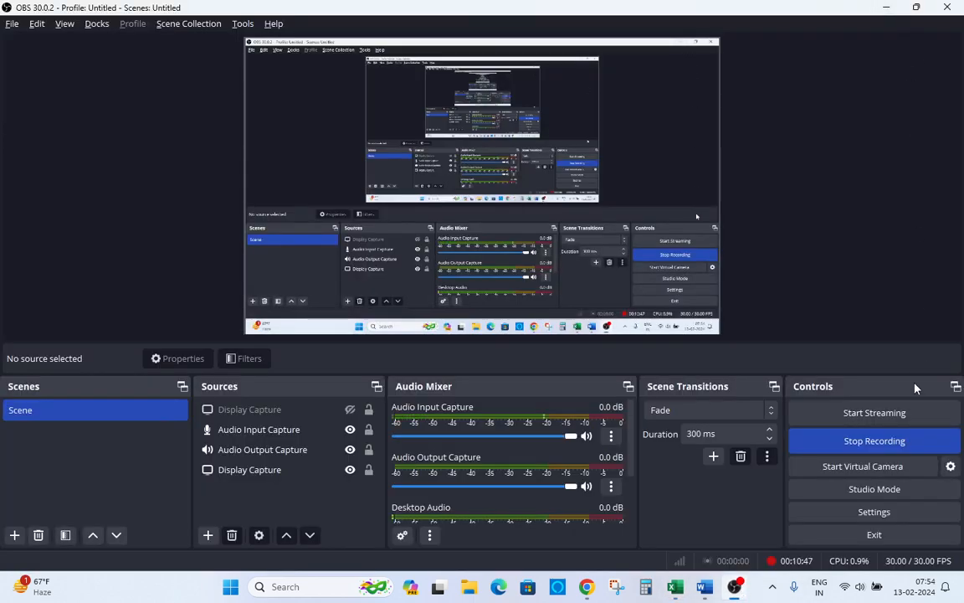